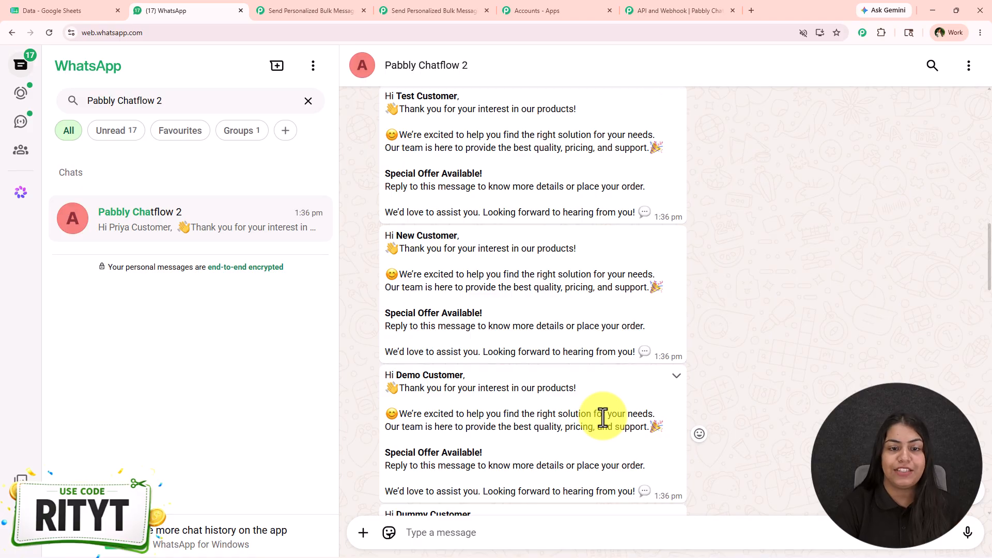
Review the personalized greeting names in the messages of the Pabbly Chatflow 2 WhatsApp chat
left_click_drag(395, 235, 457, 236)
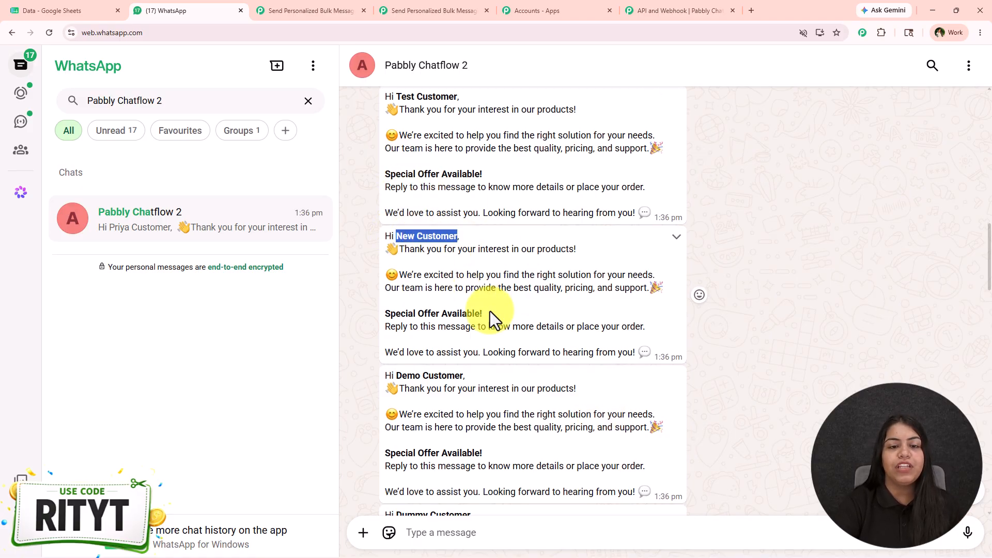
scroll(490, 311, "up", 3)
left_click_drag(396, 251, 458, 252)
scroll(491, 352, "up", 6)
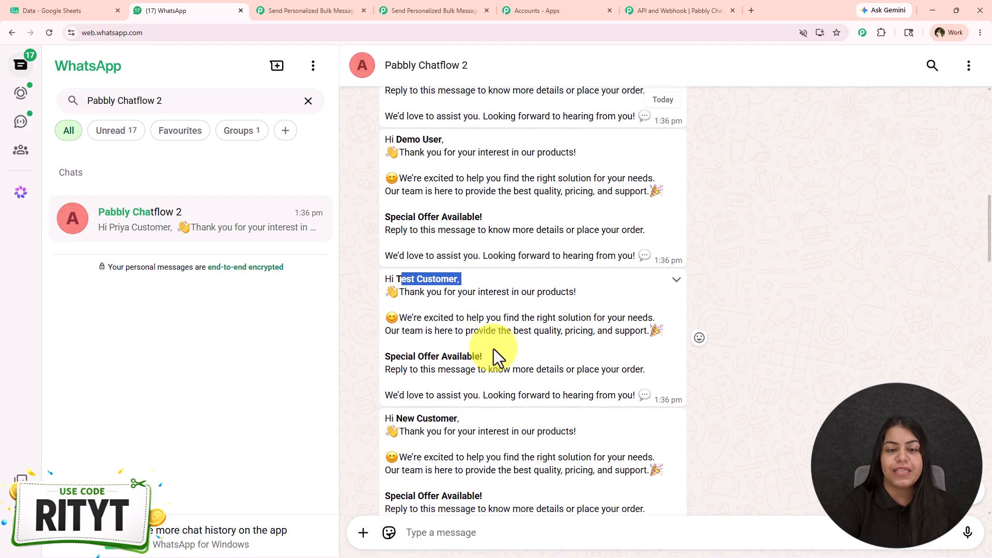
scroll(488, 339, "up", 2)
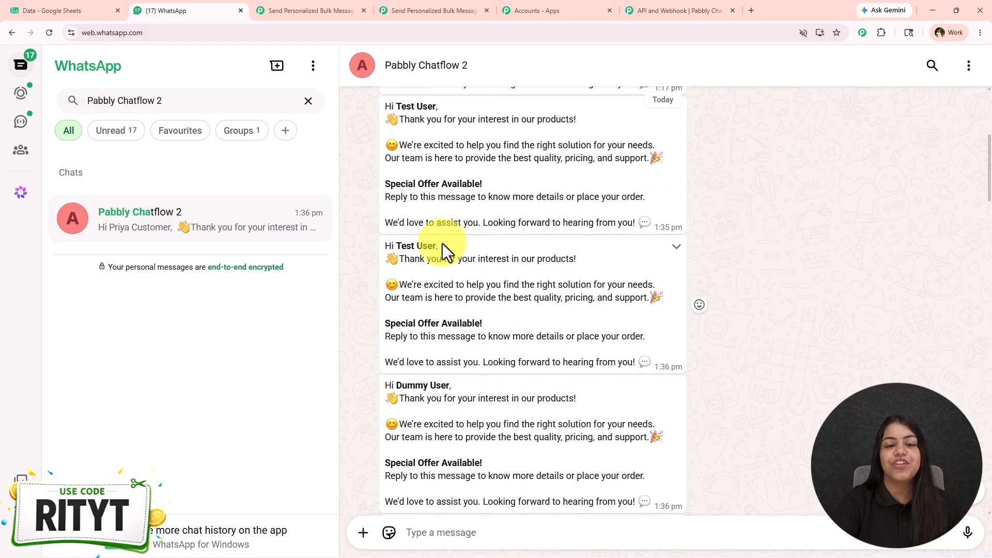
left_click_drag(441, 246, 396, 246)
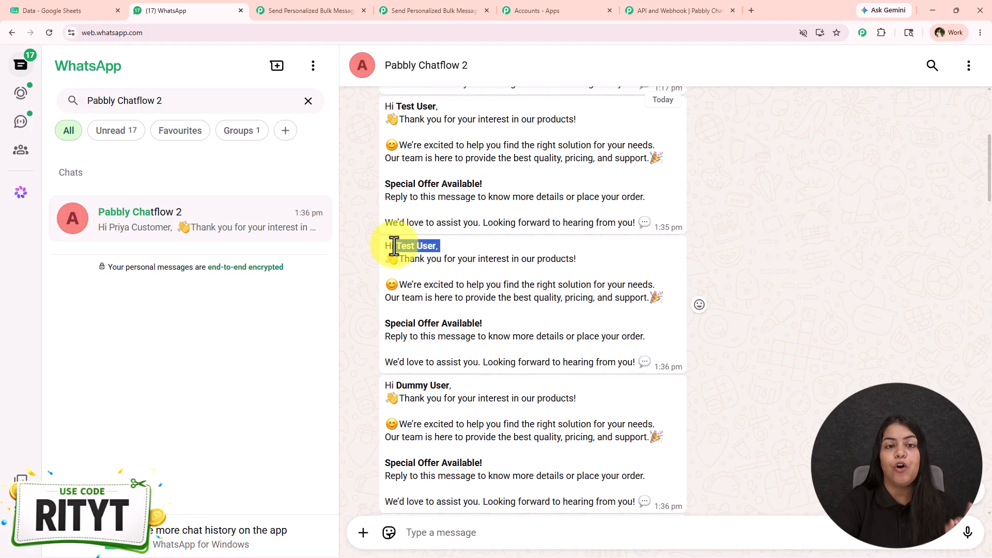
Compare the finished Google Sheets to Pabbly Chatflow workflow in Pabbly Connect with the WhatsApp chat, and open the empty workflow
left_click(344, 11)
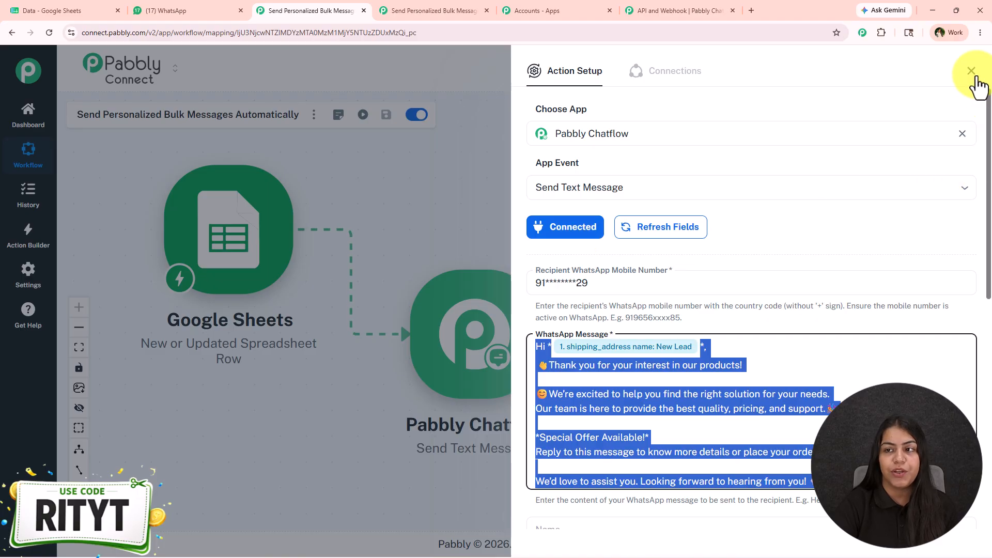
left_click(974, 80)
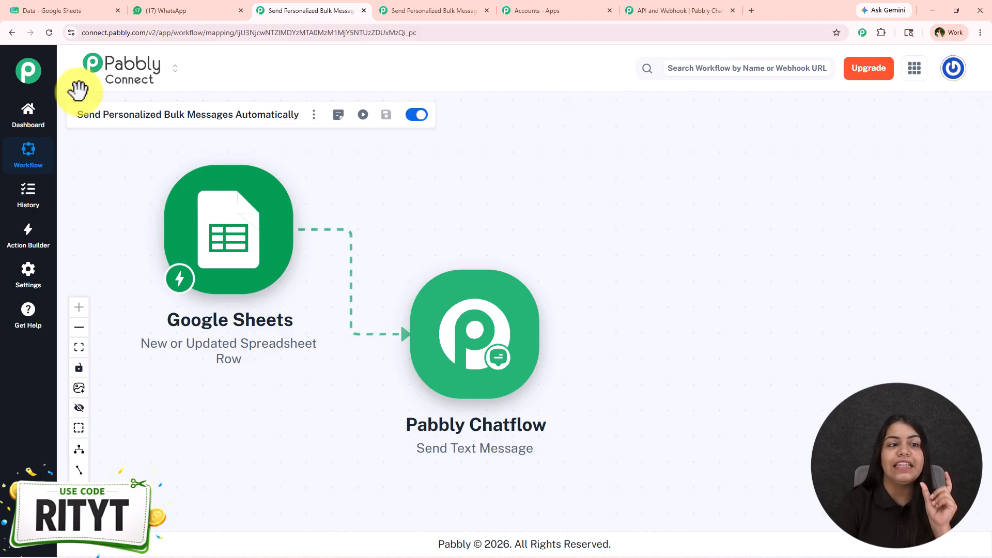
left_click(184, 10)
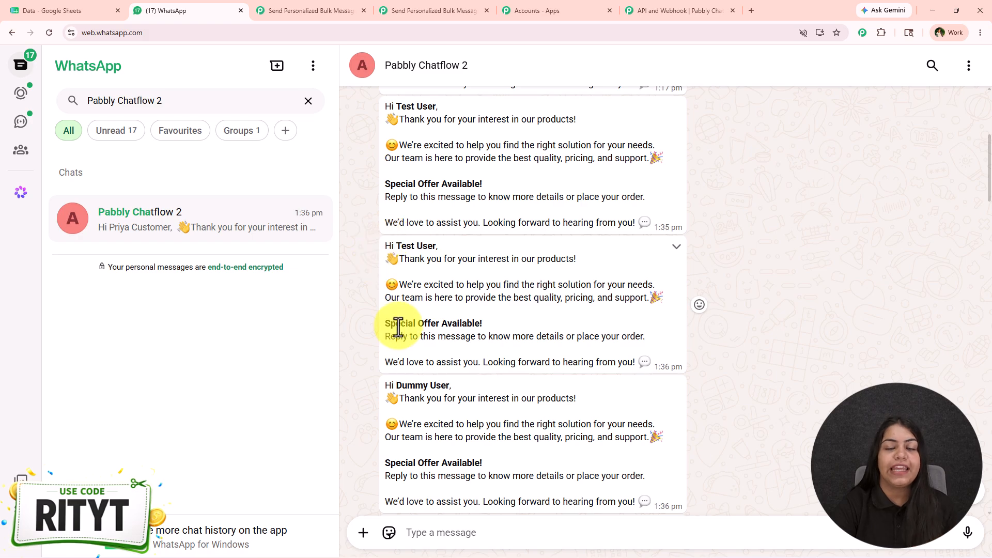
left_click(304, 11)
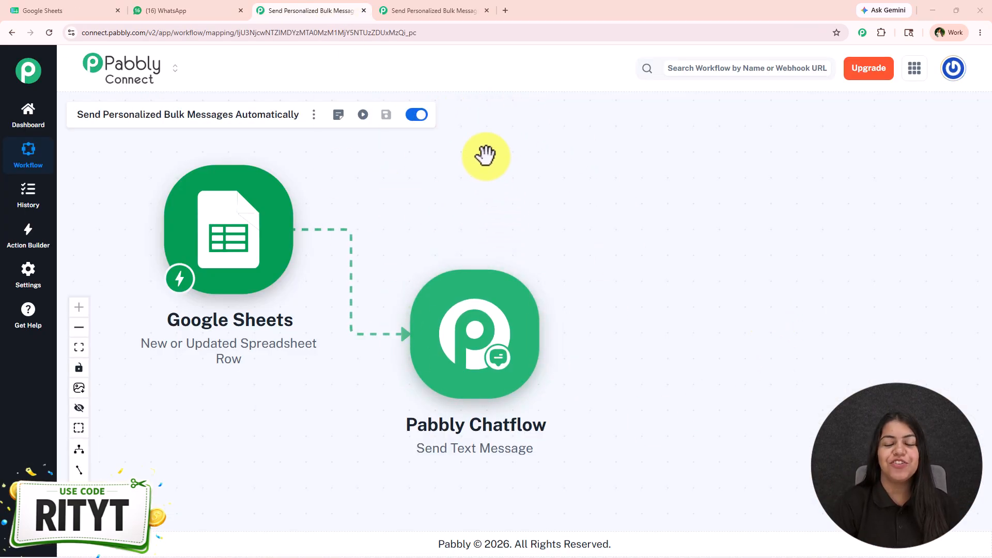
left_click(440, 2)
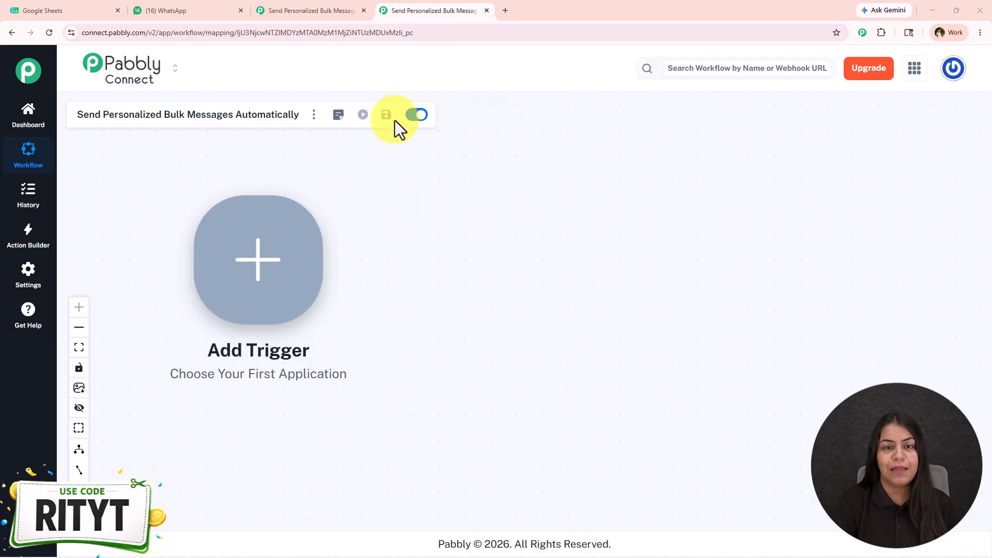
Open pabbly.com/connect in a new browser tab, dismiss the limited-offer pop-up and read the page headline
left_click(510, 9)
type("pabbly.com/connect")
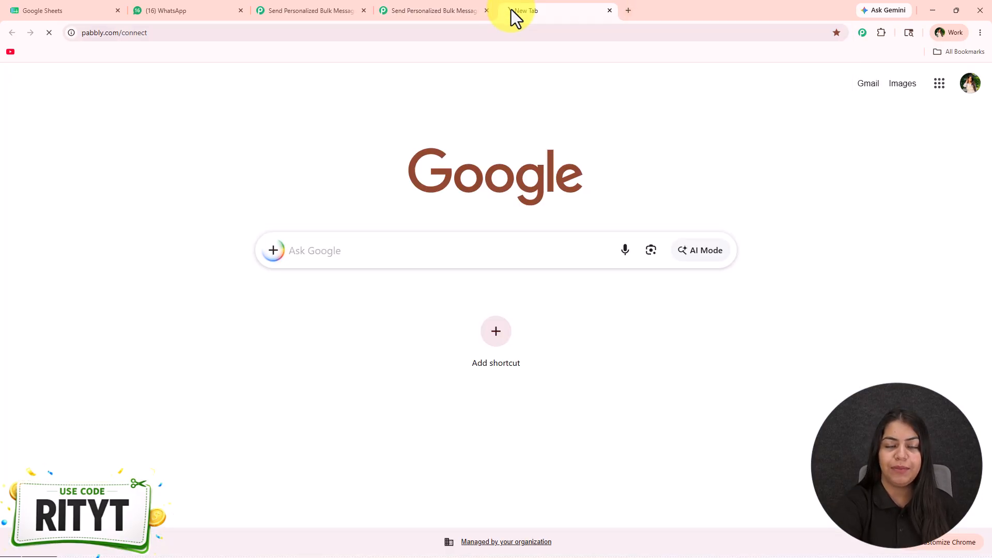
key("Return")
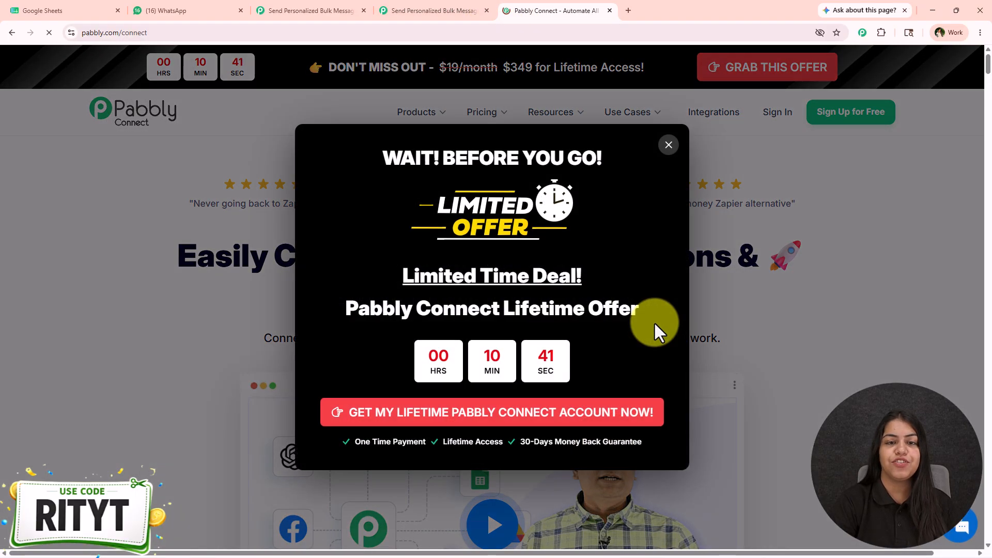
left_click(667, 145)
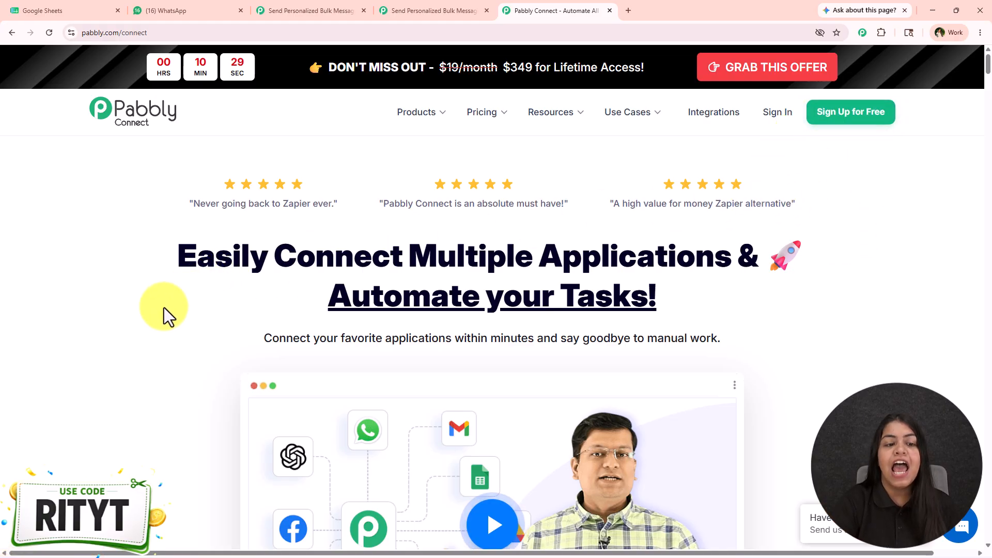
left_click_drag(160, 240, 775, 289)
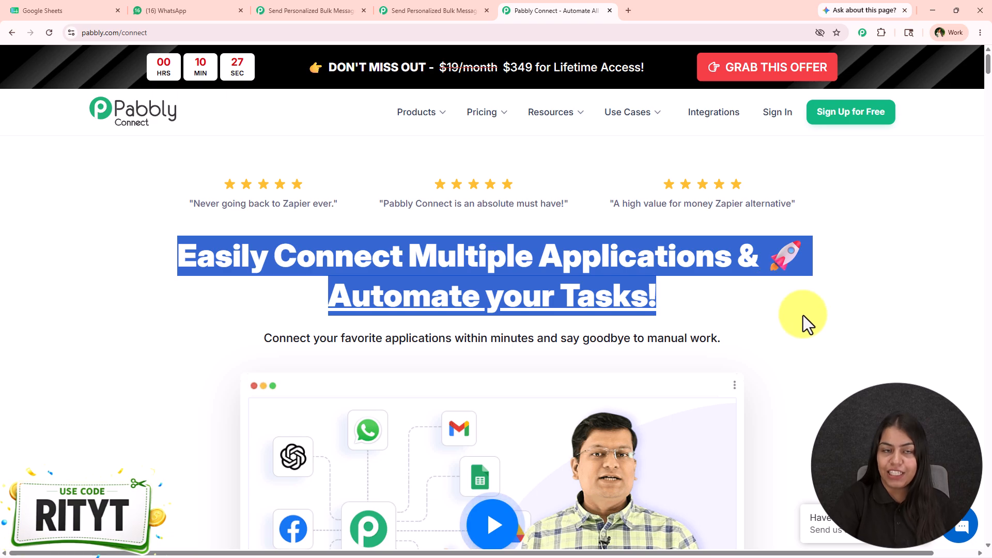
left_click(439, 276)
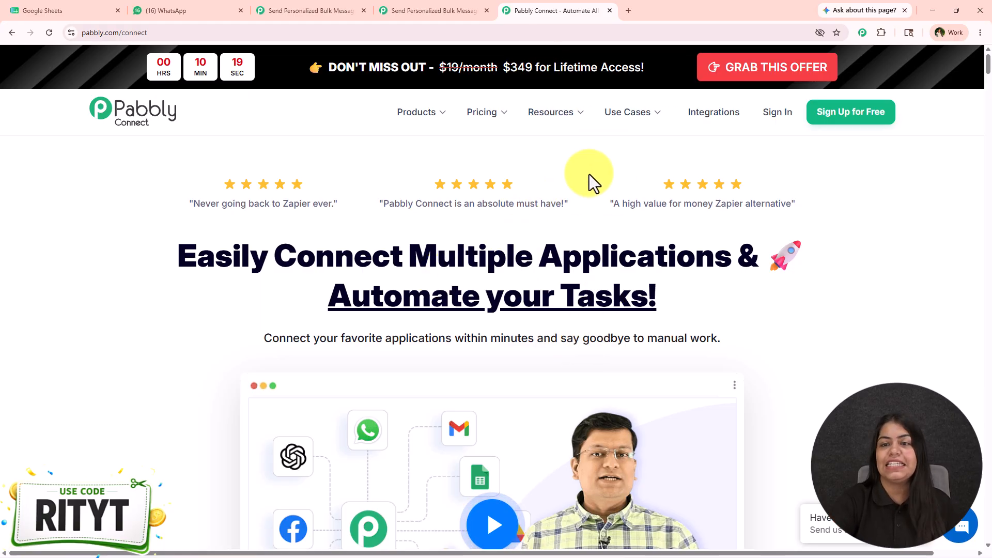
Open the Pabbly Connect lifetime offer and compare the prices and included features of its plans
left_click(713, 72)
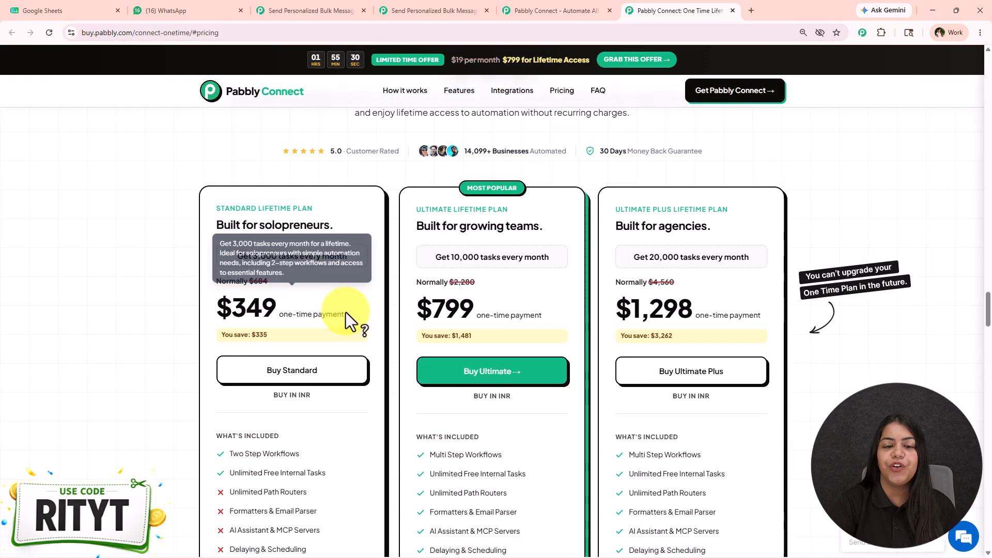
scroll(345, 312, "down", 2)
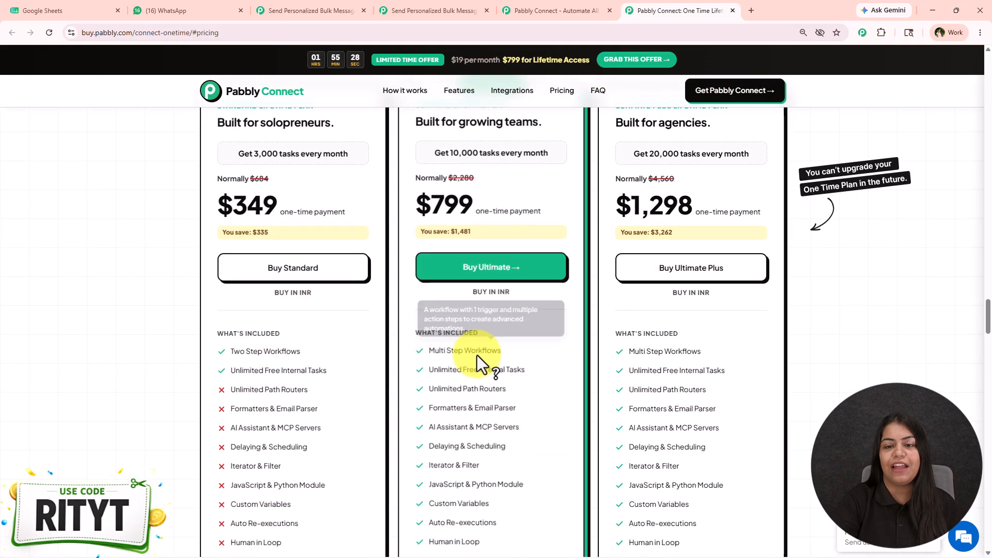
scroll(820, 317, "down", 1)
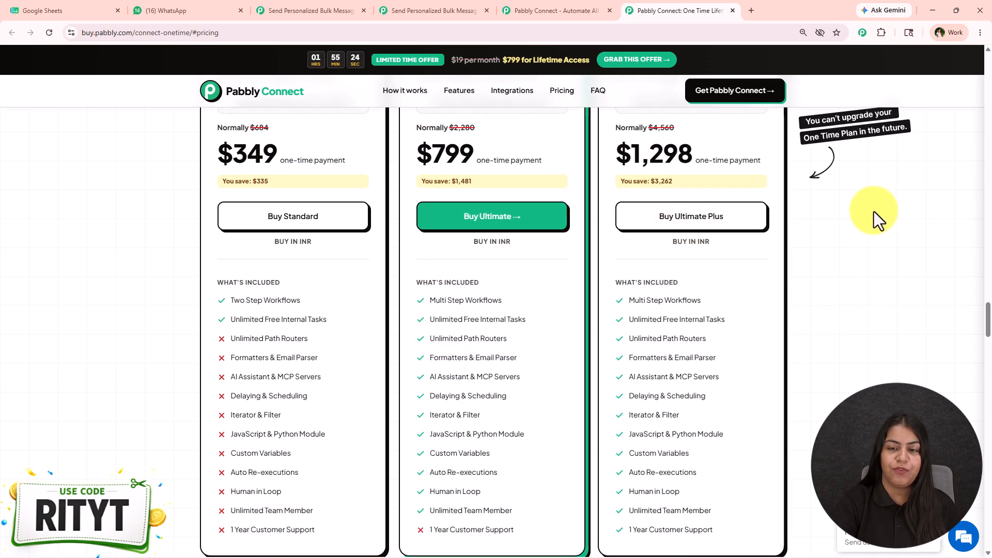
Open the checkout for the Ultimate Plus lifetime plan, apply the coupon code RITYT and close the checkout without paying
left_click(707, 223)
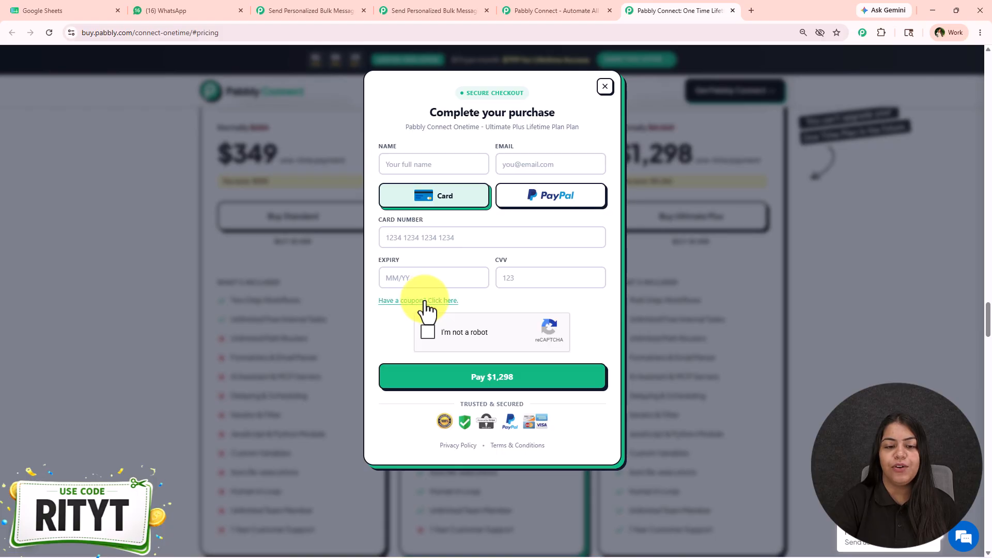
left_click(426, 305)
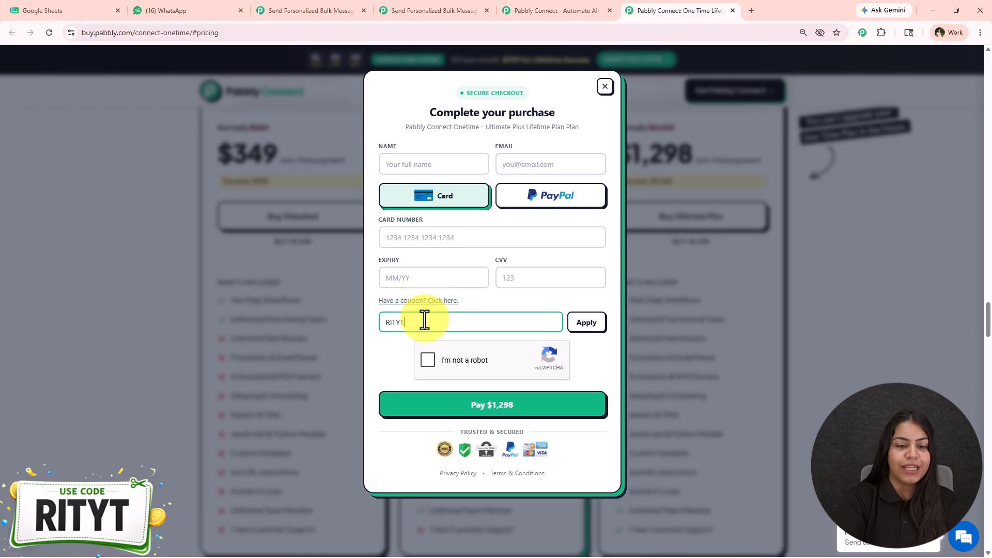
left_click(599, 328)
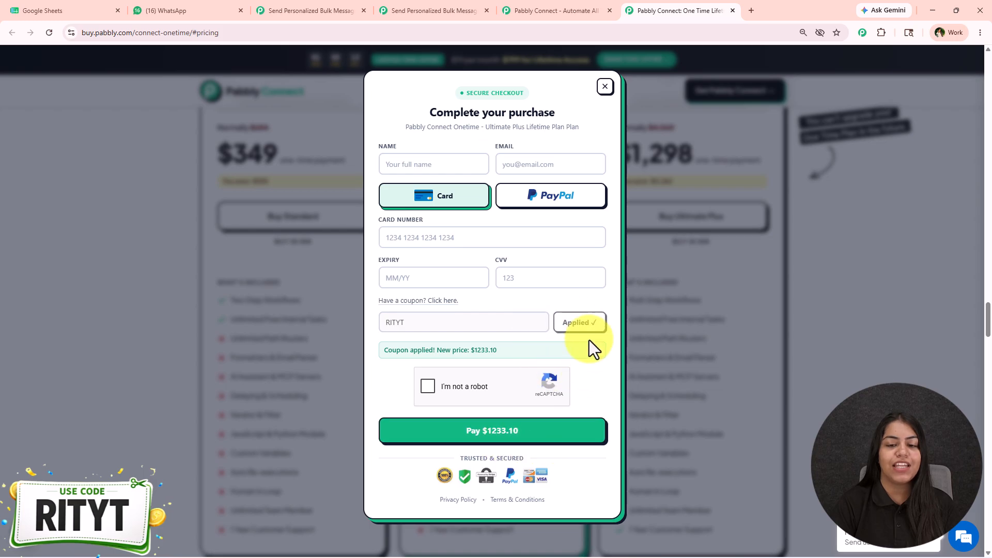
left_click(605, 88)
Look through the AgenticAI and app integrations sections of the lifetime offer page
scroll(425, 348, "up", 5)
scroll(424, 354, "up", 10)
left_click_drag(284, 179, 746, 216)
left_click(745, 216)
scroll(737, 270, "up", 10)
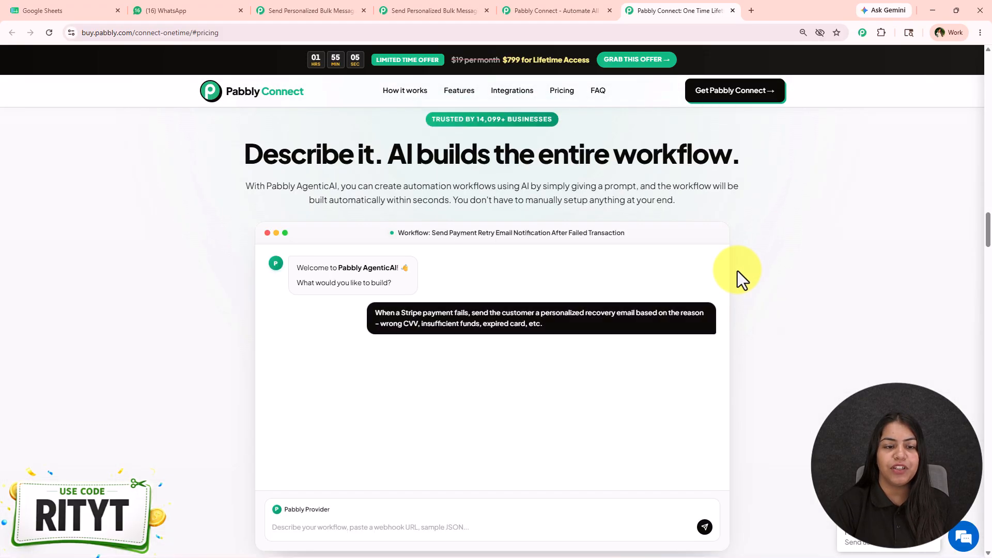
scroll(212, 318, "down", 2)
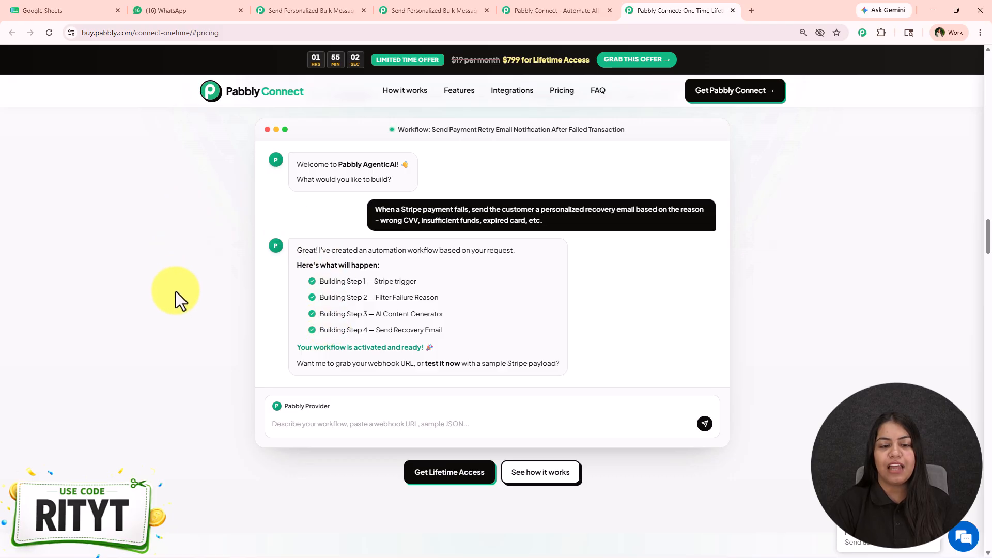
scroll(176, 290, "up", 15)
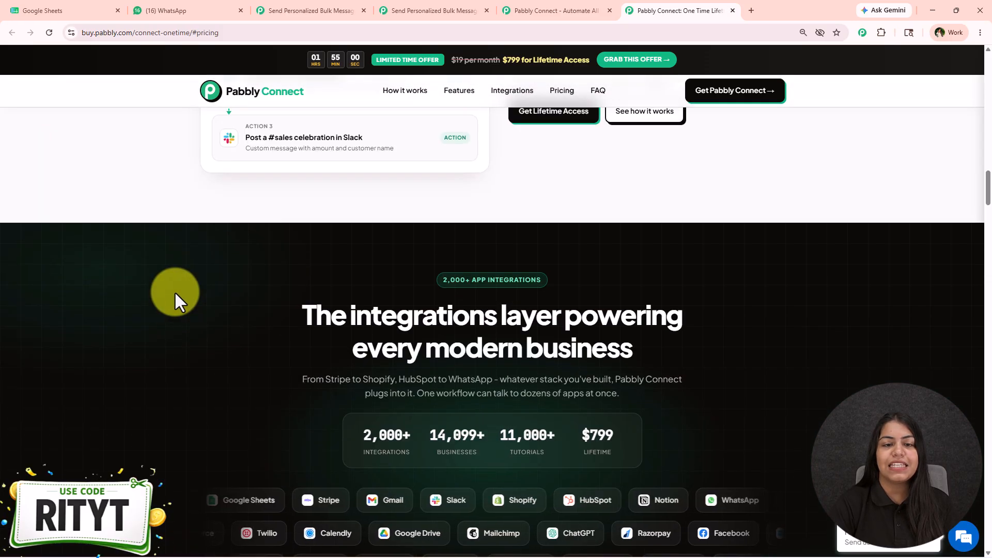
scroll(175, 293, "up", 15)
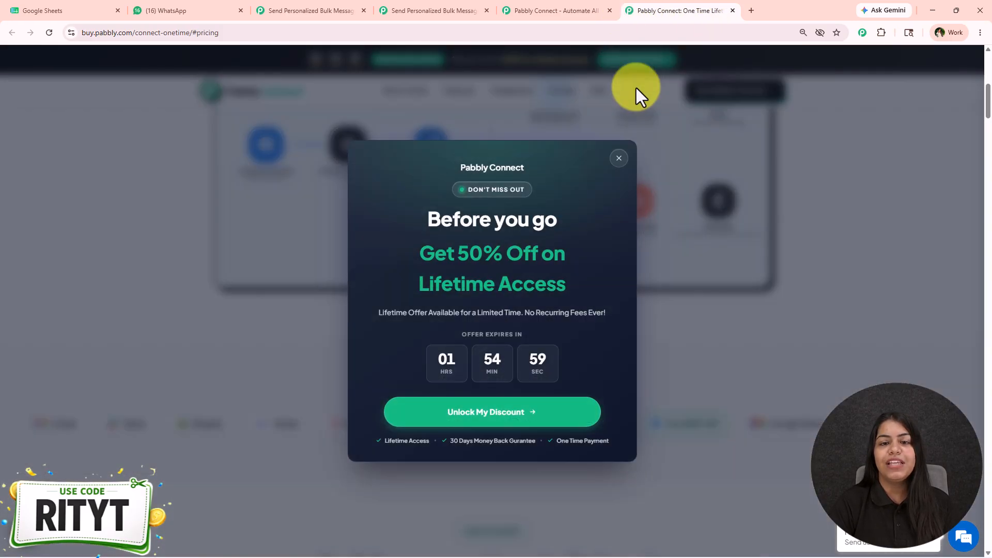
Close the lifetime offer page and the Pabbly Connect website, and return to the empty workflow
left_click(732, 11)
left_click(454, 9)
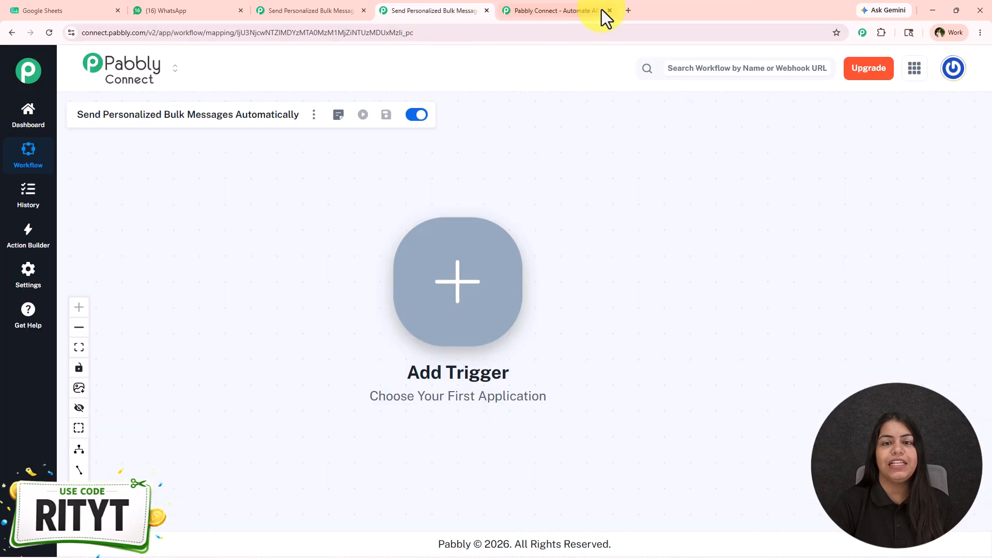
left_click(610, 10)
Add a trigger to the empty workflow and choose Google Sheets as its app
scroll(615, 234, "down", 1)
left_click_drag(710, 385, 731, 390)
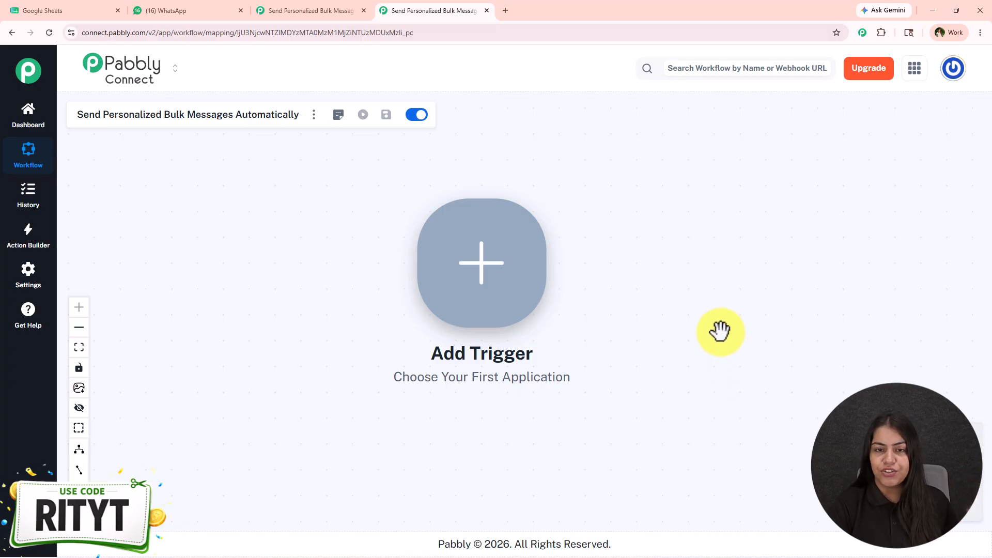
left_click_drag(723, 333, 729, 333)
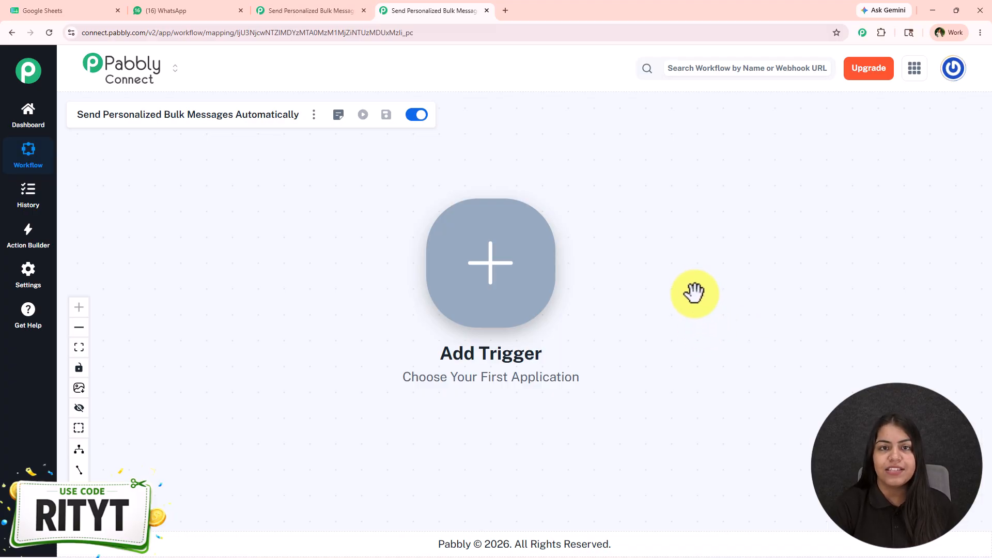
left_click_drag(684, 292, 456, 285)
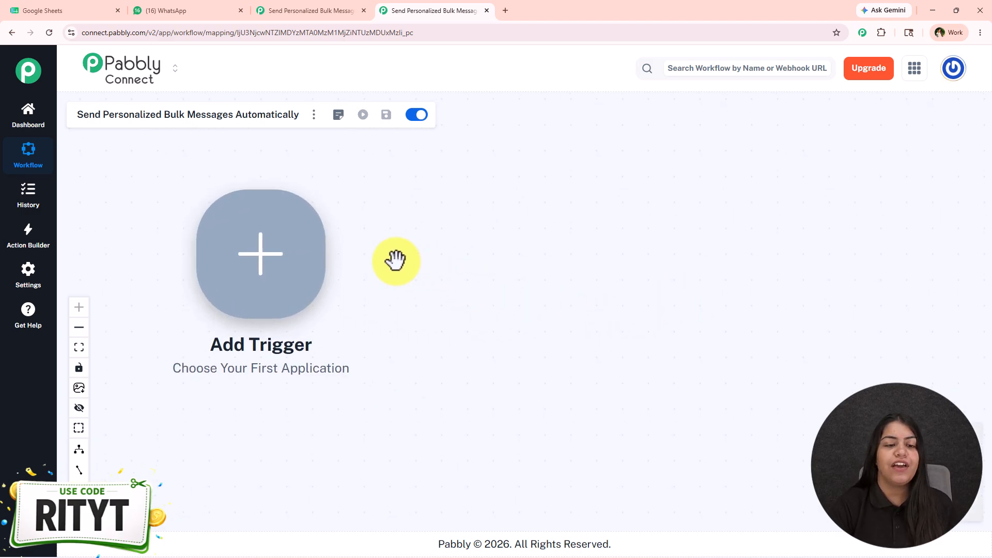
left_click(261, 275)
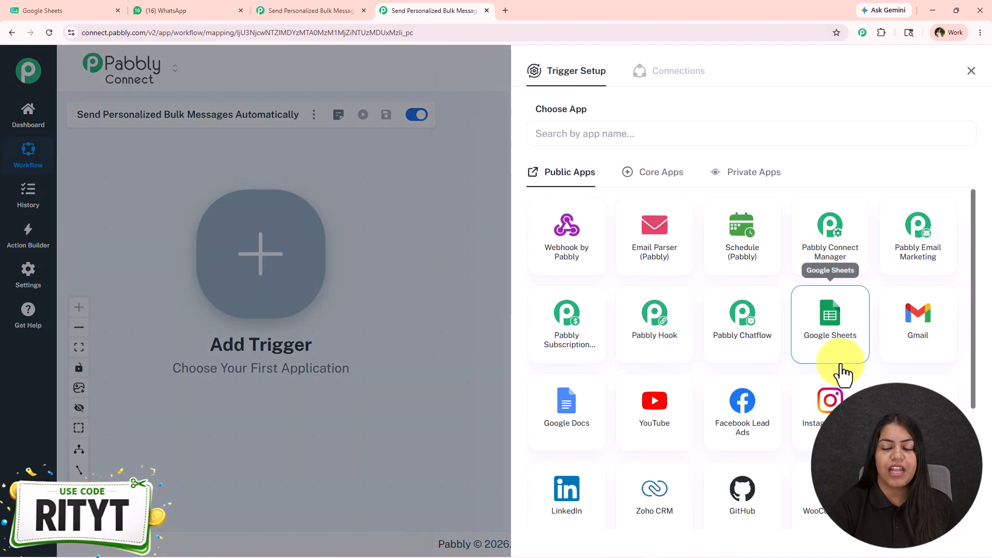
left_click(835, 367)
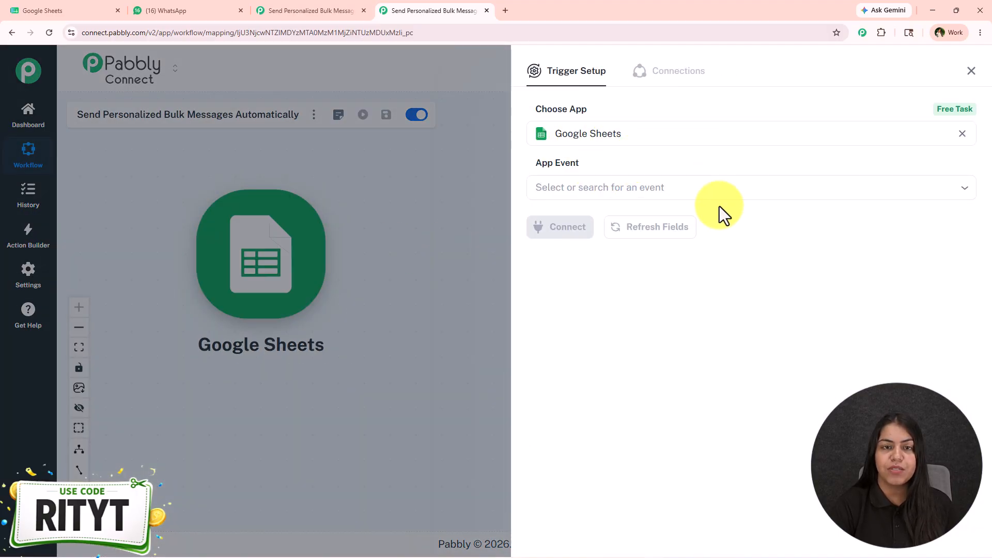
Open the Data spreadsheet in Google Sheets, set its zoom to 150% and dismiss the signed-in account notice
left_click(31, 9)
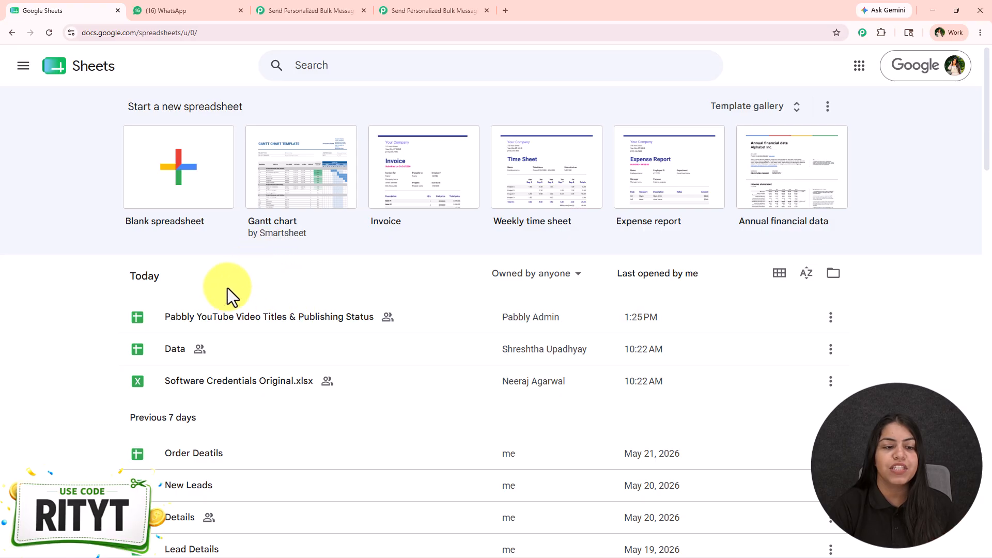
left_click(196, 347)
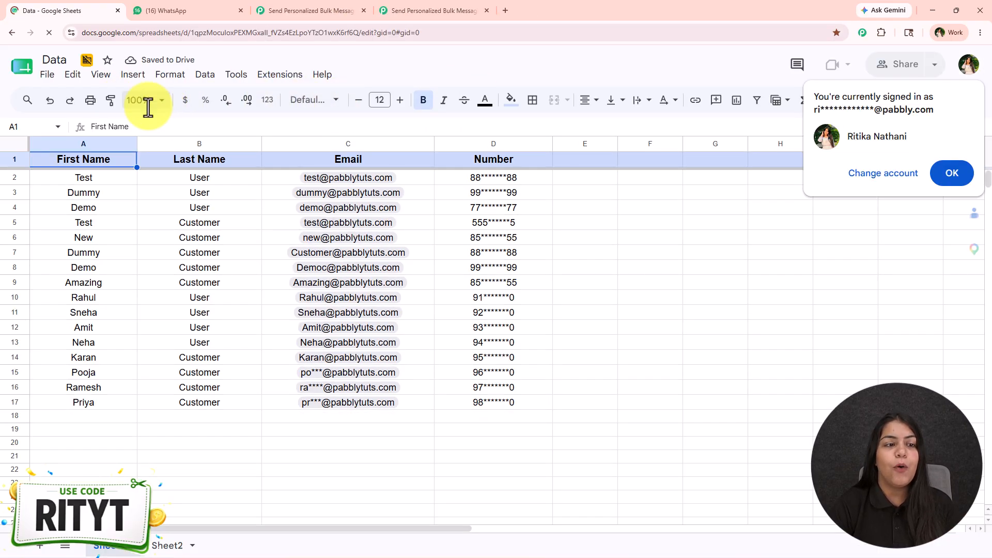
left_click(146, 101)
left_click(142, 227)
left_click(931, 171)
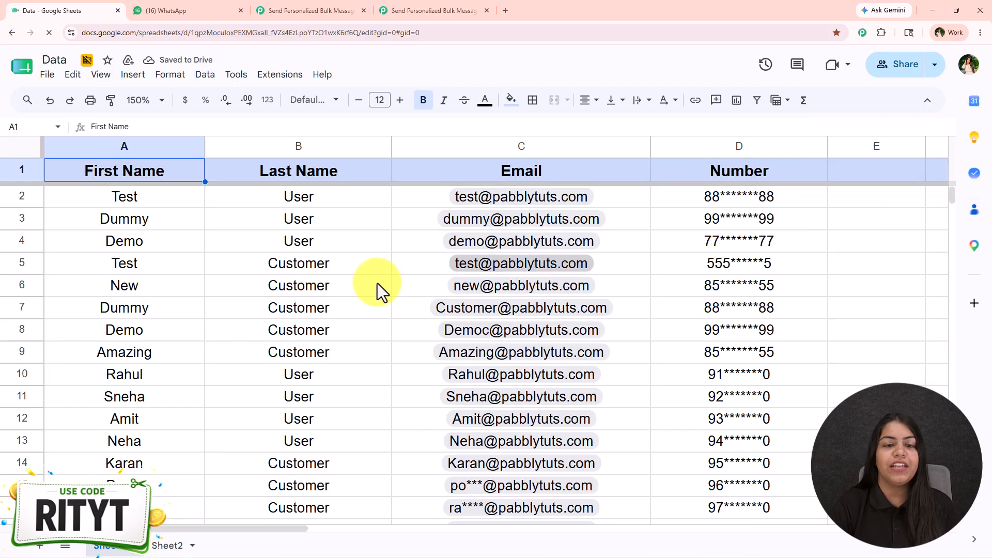
Check the Pabbly Chatflow 2 chat in WhatsApp and return to the trigger setup in Pabbly Connect
left_click(209, 9)
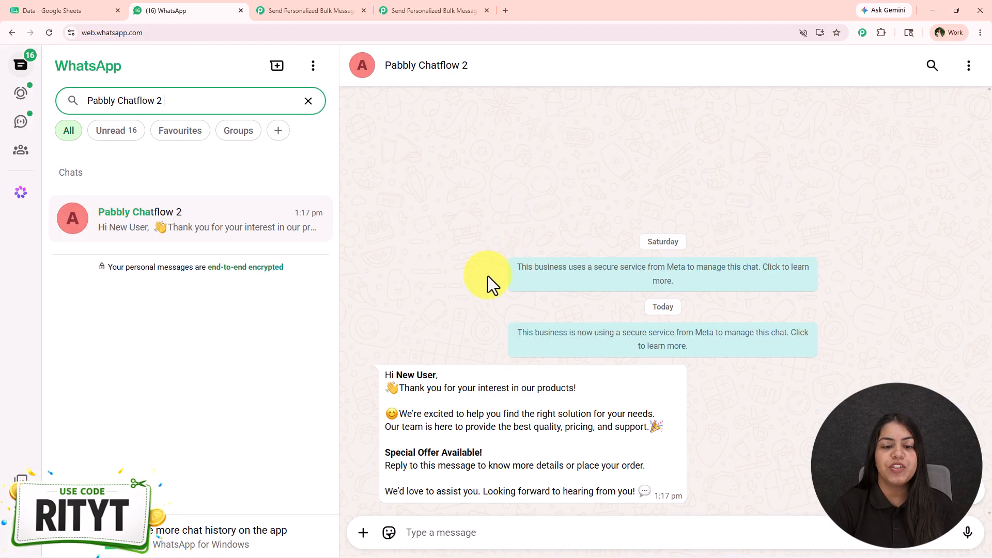
left_click(396, 9)
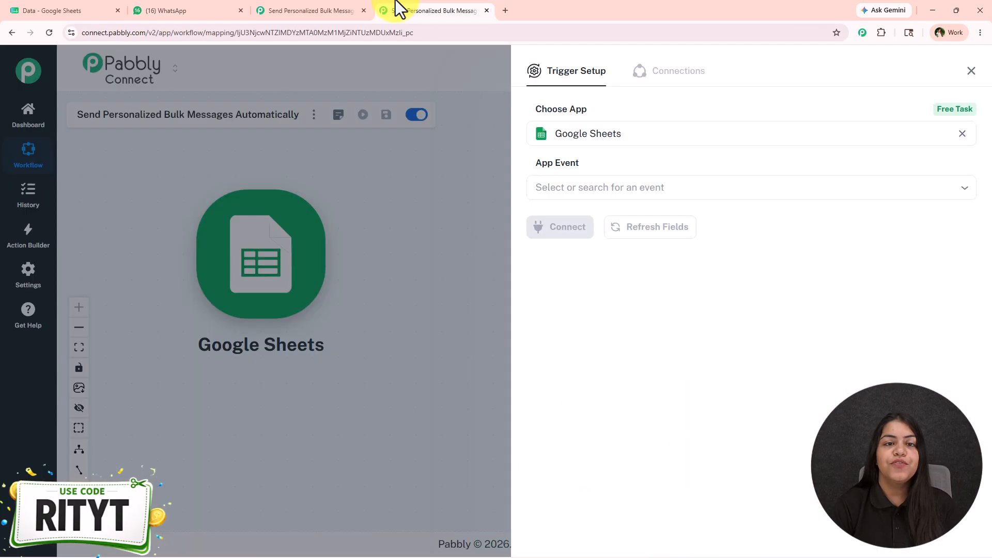
Set the Google Sheets trigger's event to New or Updated Spreadsheet Row and connect it
left_click(60, 10)
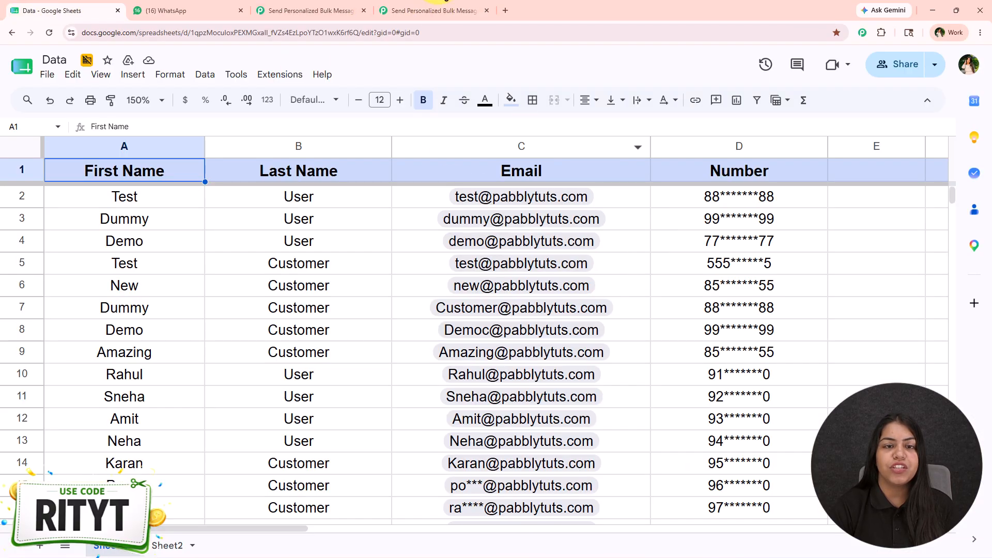
left_click(439, 10)
left_click(584, 188)
left_click(639, 235)
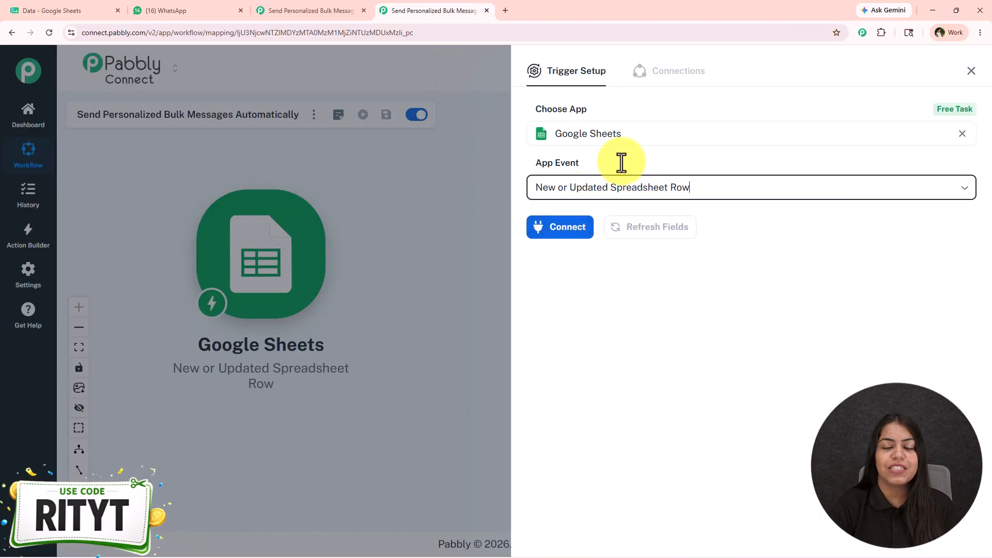
left_click(589, 230)
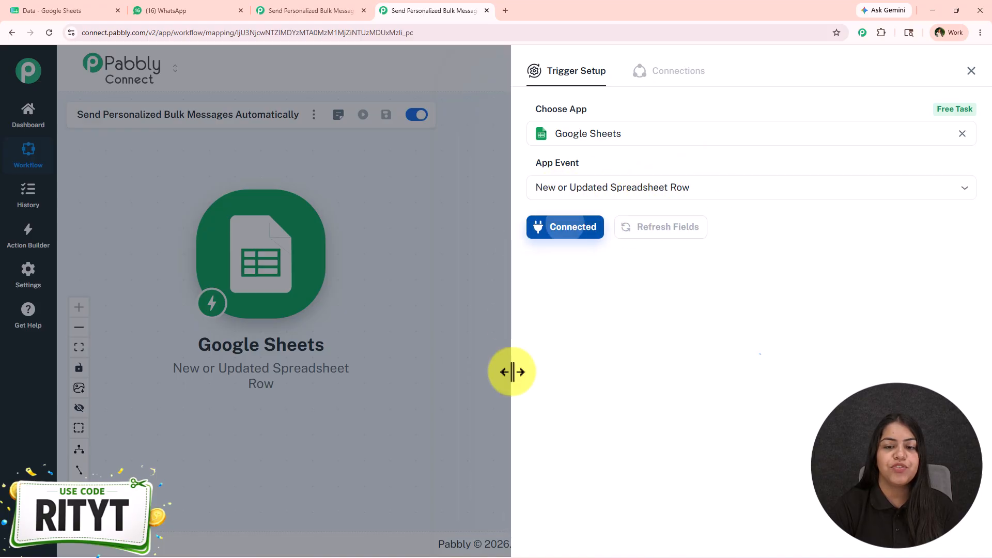
Copy the trigger's webhook URL, look over the setup instructions and switch to the Data spreadsheet in Google Sheets
left_click_drag(535, 283, 961, 284)
left_click(964, 284)
scroll(819, 332, "down", 4)
left_click(52, 10)
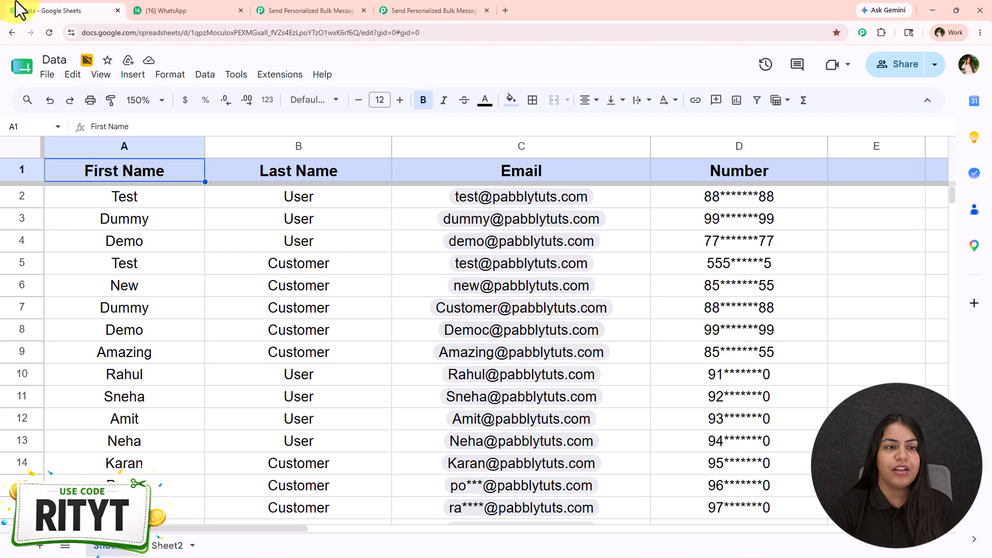
Find the Pabbly Connect Webhooks add-on in the Google Workspace Marketplace, view its listing and close the marketplace
left_click(279, 77)
mouse_move(417, 103)
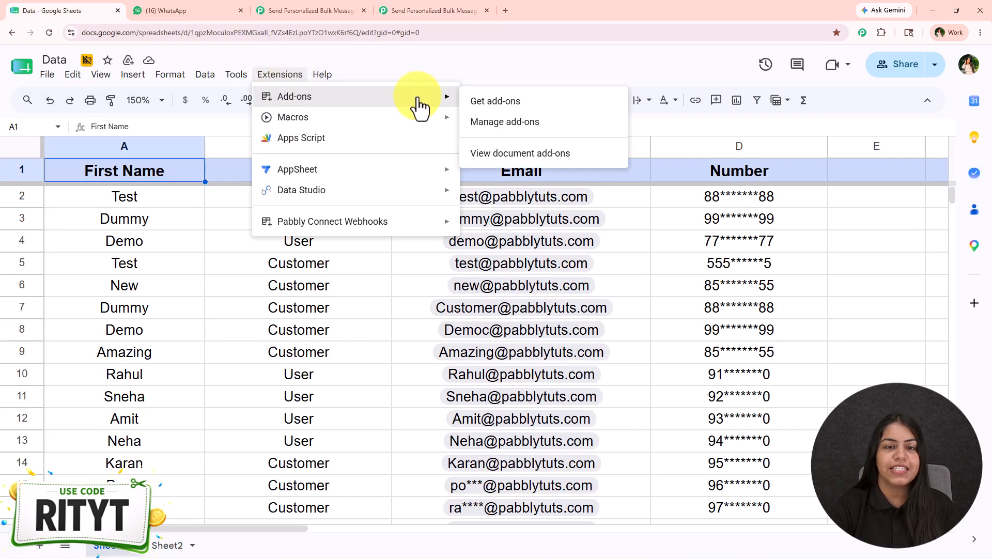
left_click(564, 103)
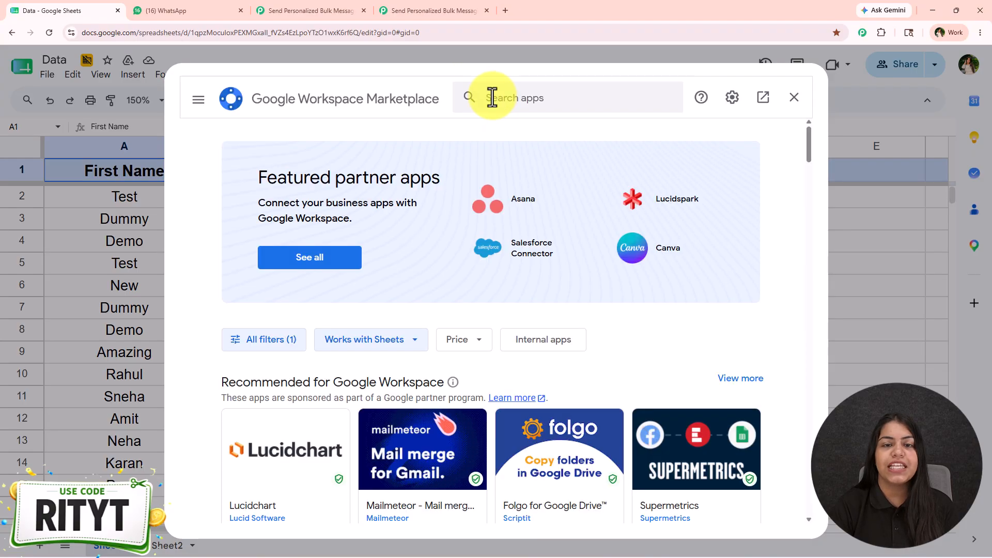
left_click(492, 97)
type("Pabbly")
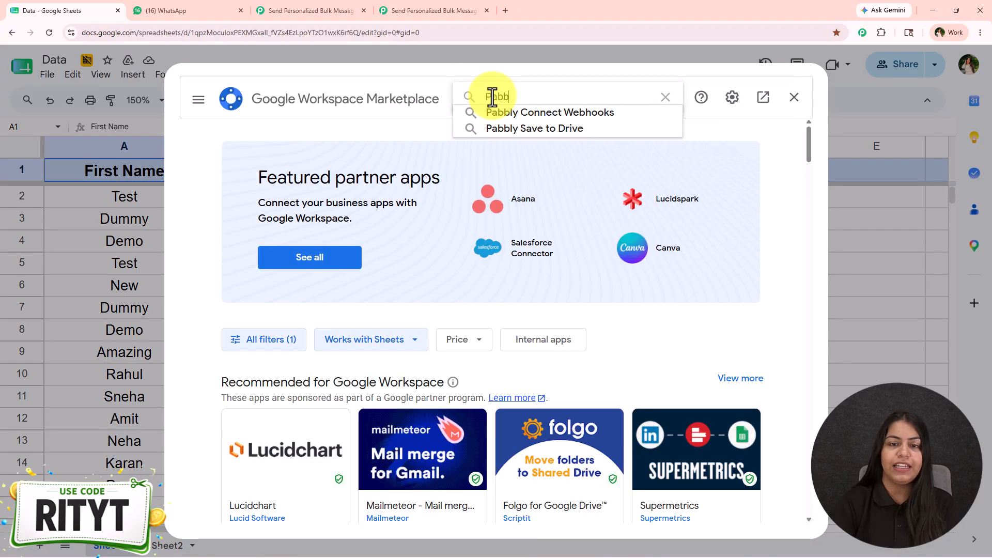
left_click(535, 110)
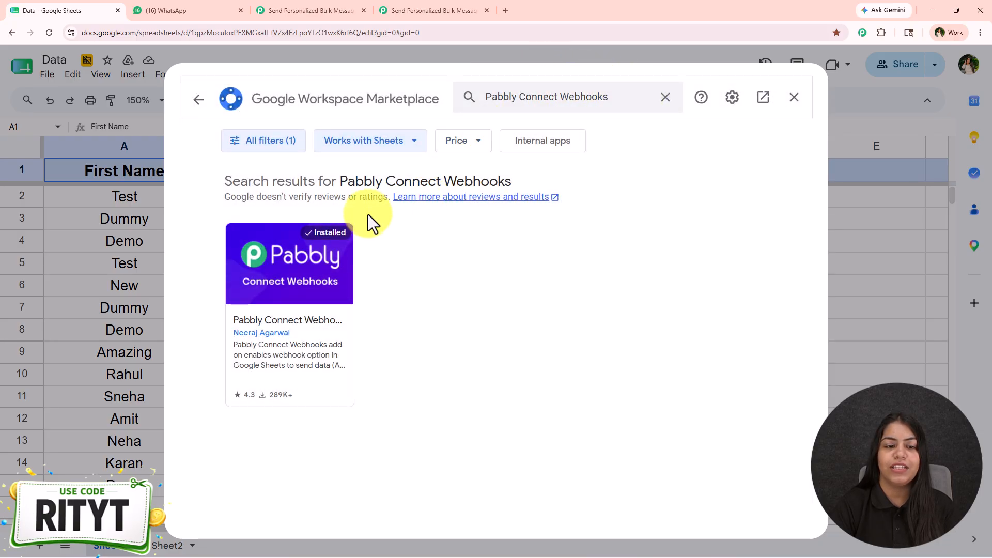
left_click(331, 269)
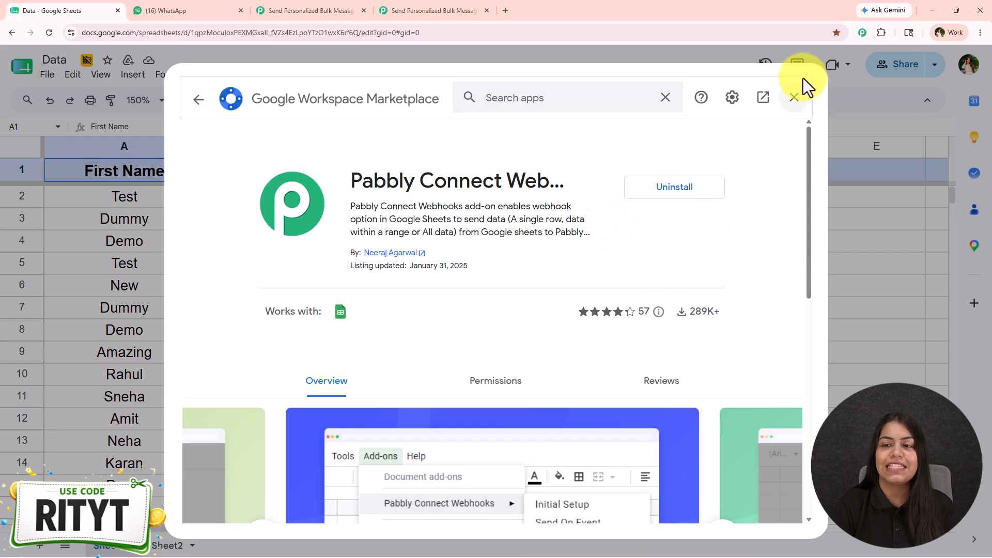
left_click(796, 98)
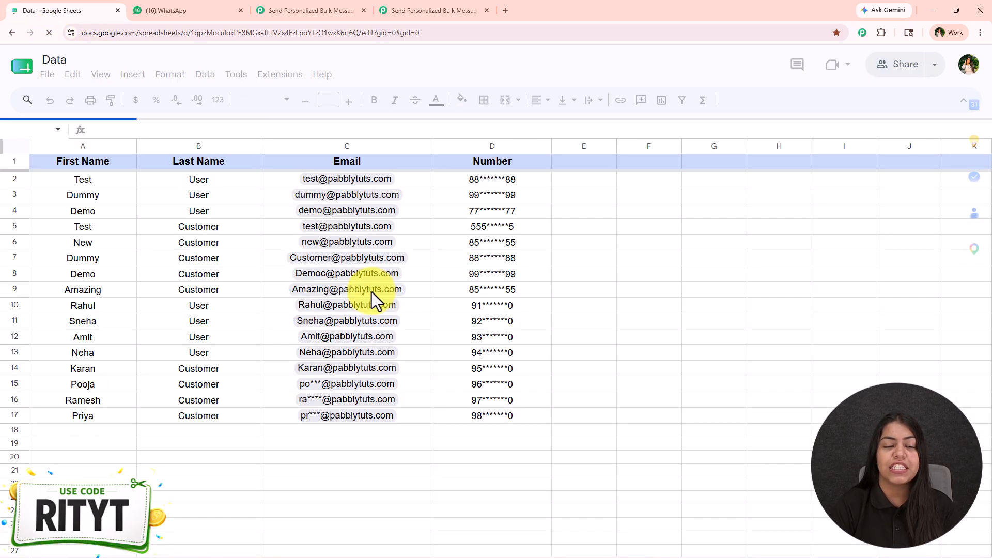
Set the reloaded spreadsheet's zoom to 150% and dismiss the signed-in account notice
left_click(145, 100)
left_click(143, 227)
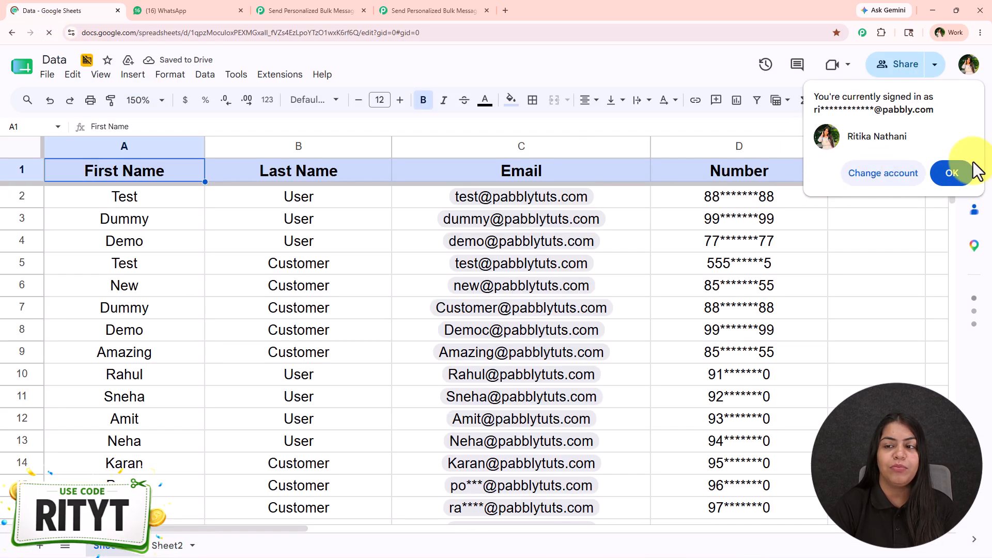
left_click(952, 173)
In the Pabbly Connect Webhooks add-on's initial setup, paste the copied webhook URL and set the trigger column to D
left_click(280, 73)
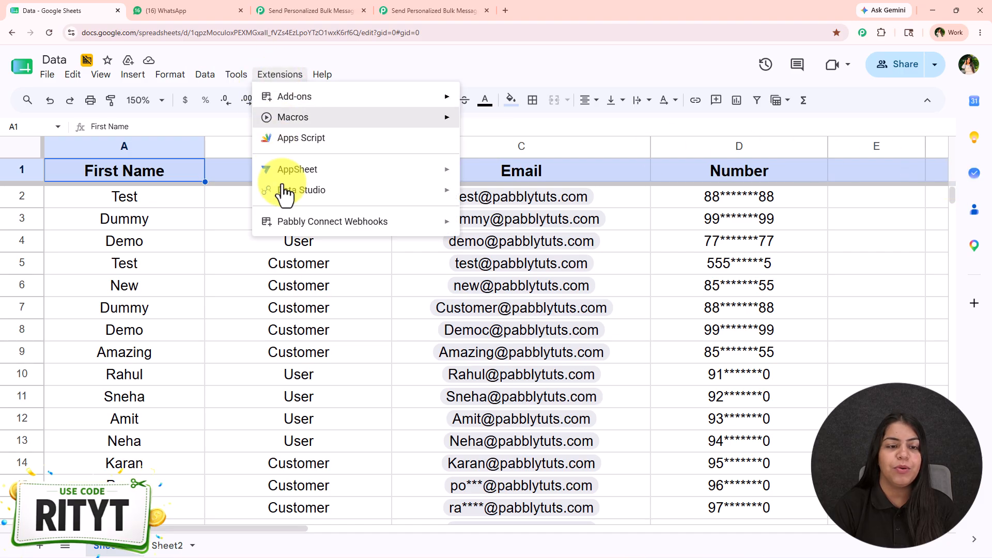
mouse_move(310, 223)
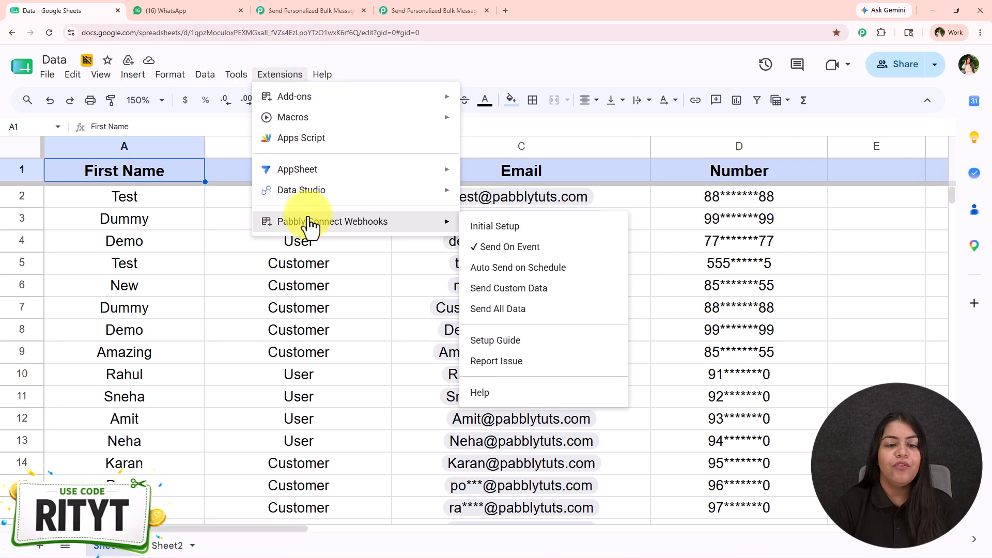
left_click(483, 227)
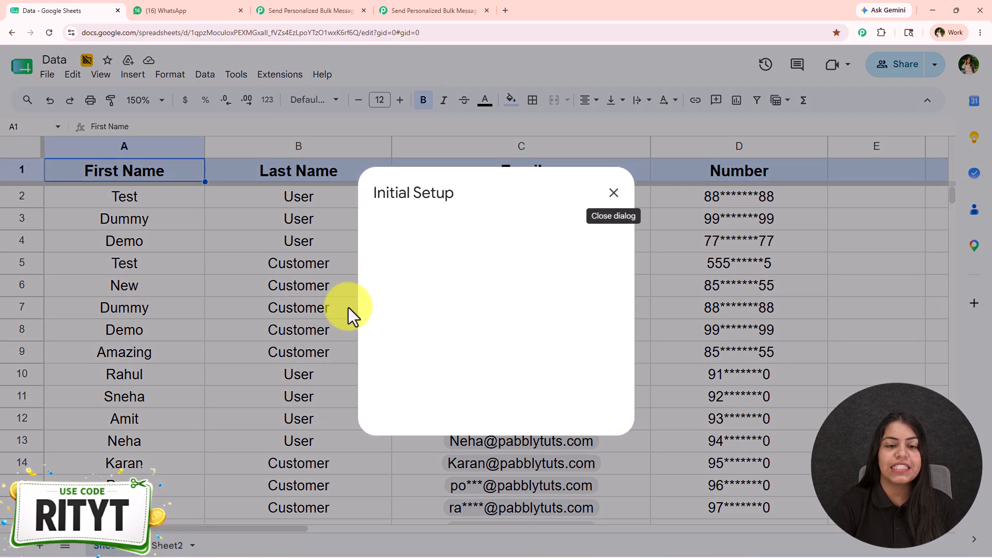
left_click(442, 292)
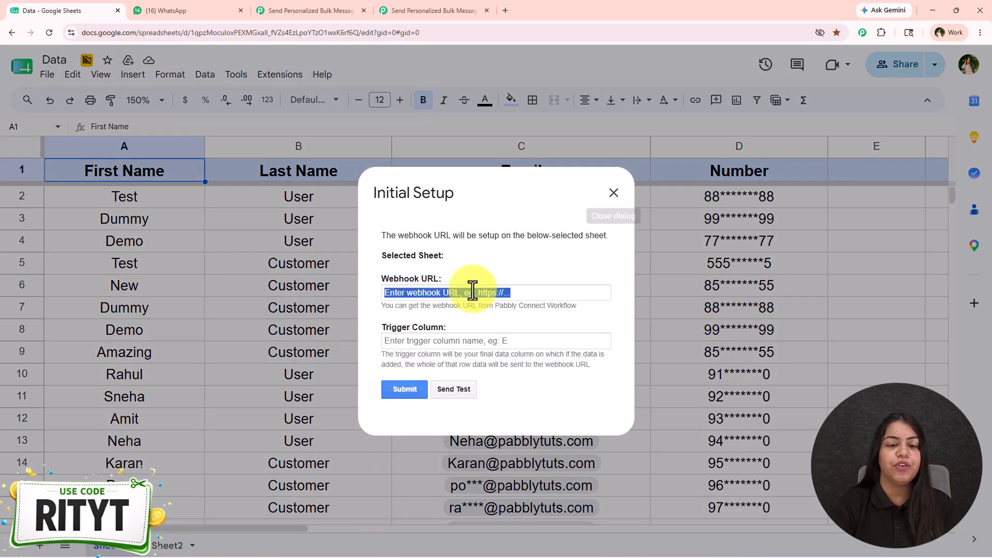
left_click(465, 339)
left_click(456, 293)
right_click(456, 295)
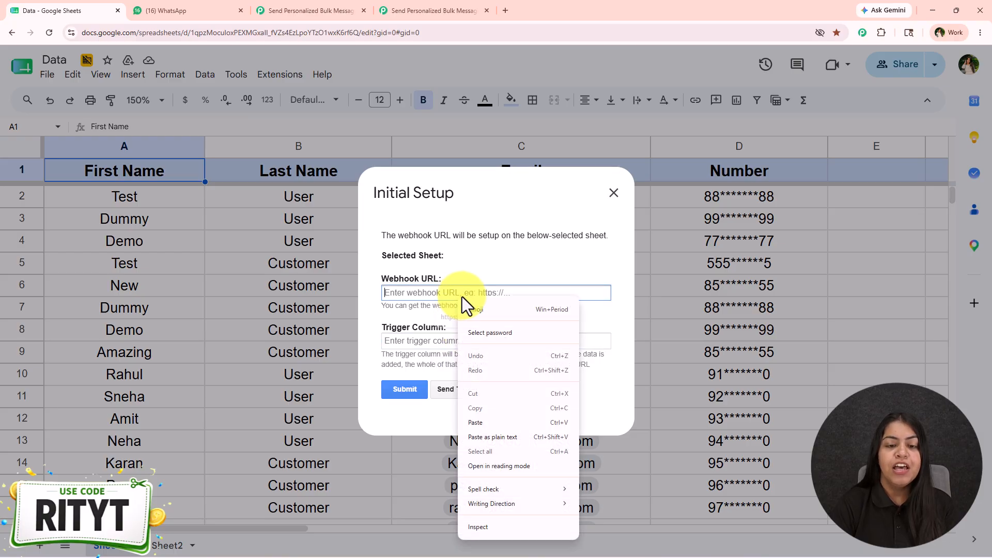
left_click(513, 420)
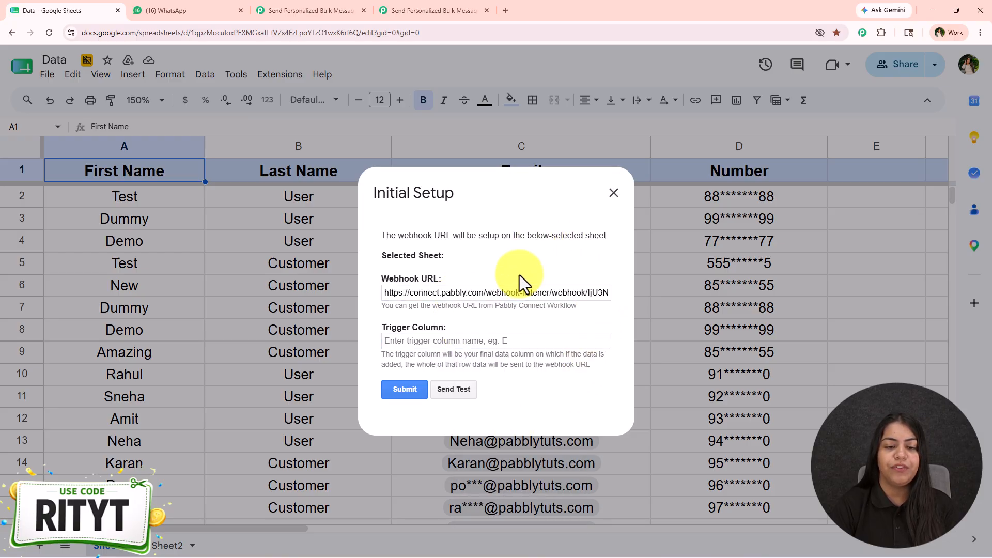
left_click(473, 339)
type("D")
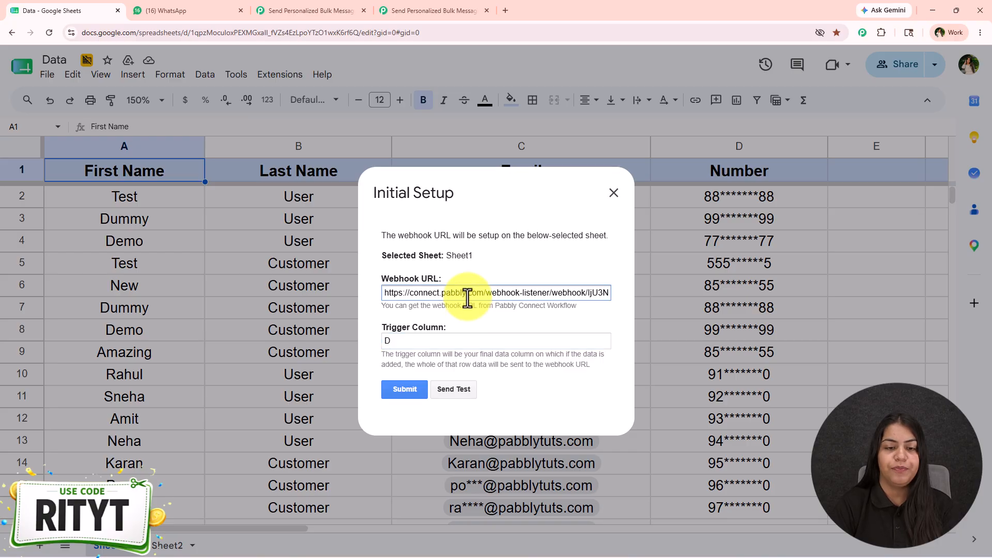
Review the webhook URL and the trigger column explanation in the initial setup, checking them against the trigger in Pabbly Connect
triple_click(467, 298)
left_click(467, 298)
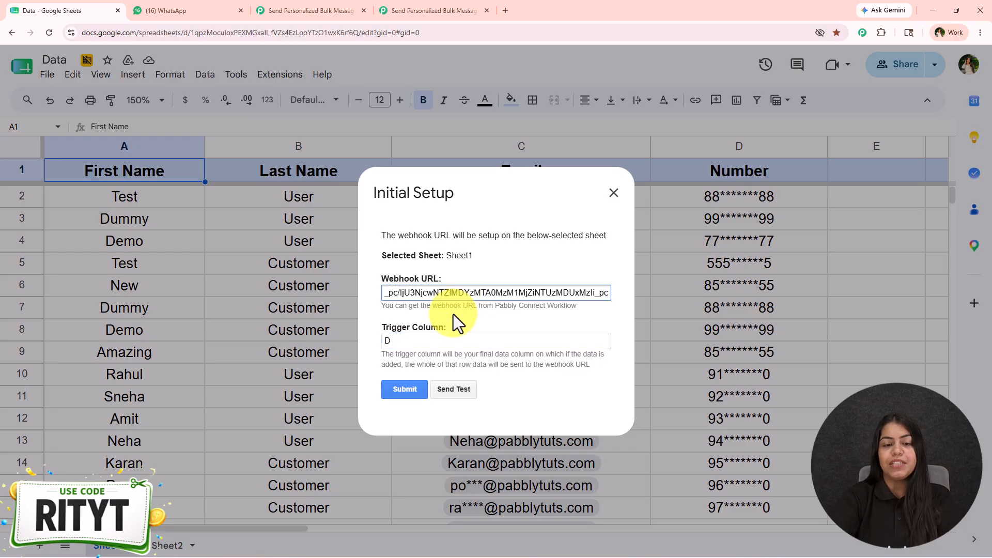
left_click(107, 243)
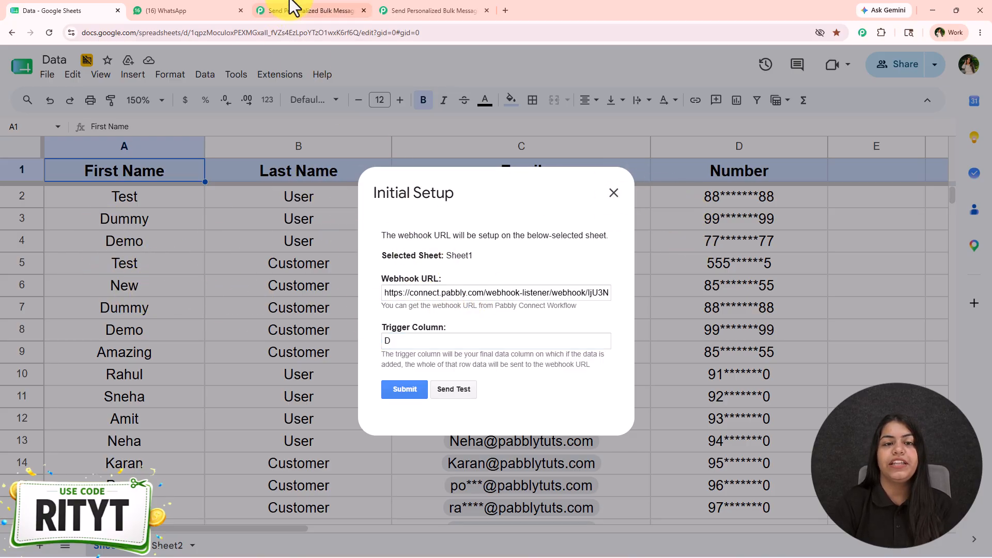
left_click(432, 10)
left_click(26, 9)
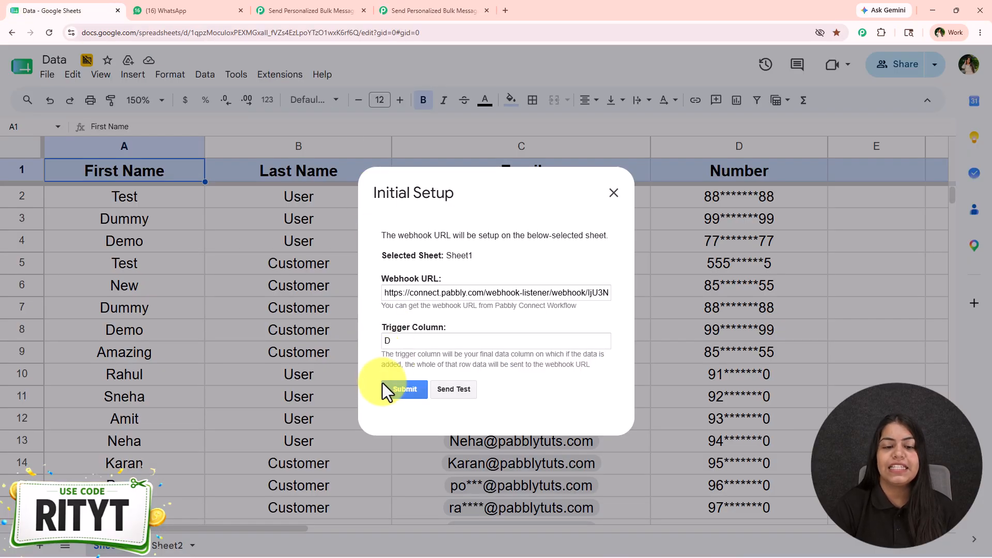
left_click(386, 342)
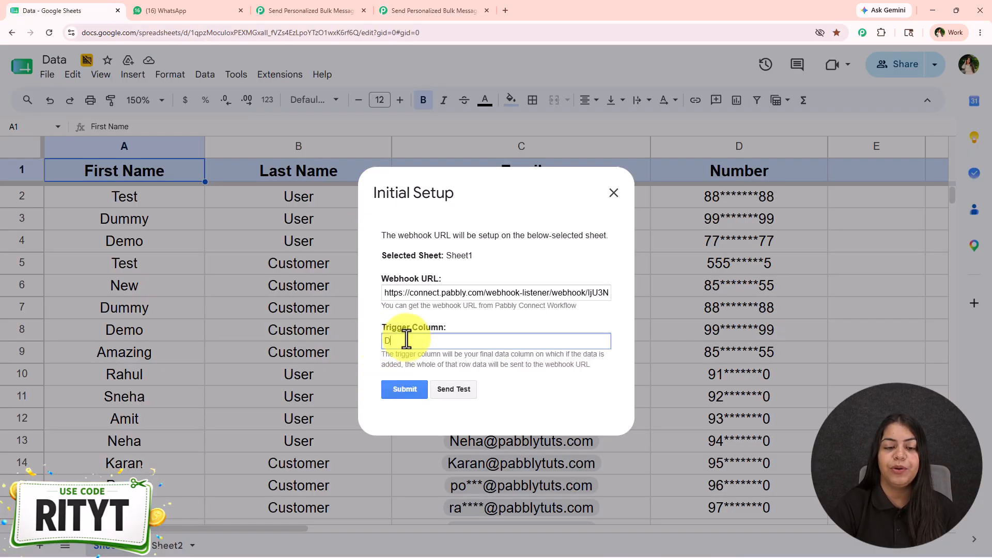
left_click_drag(377, 357, 593, 368)
left_click(408, 10)
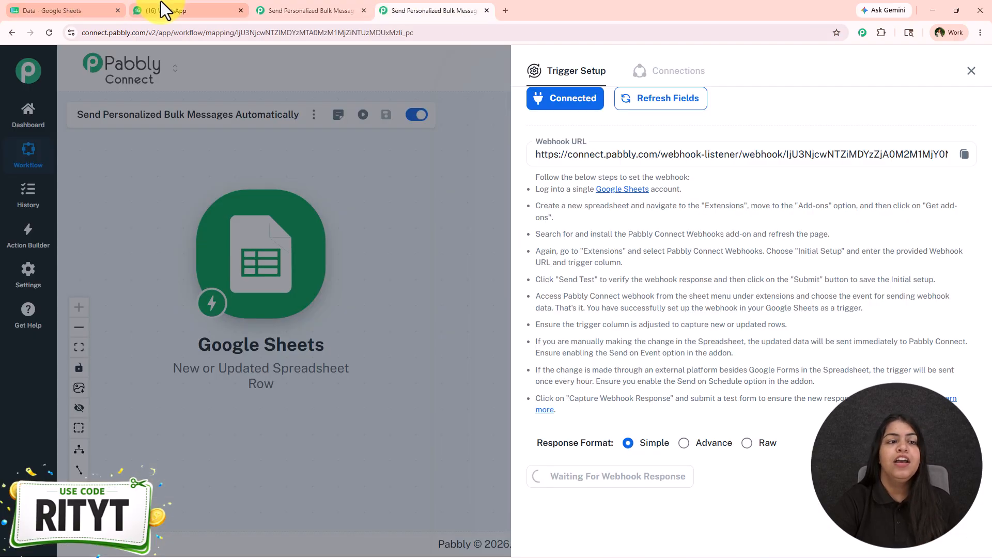
left_click(160, 10)
left_click(104, 11)
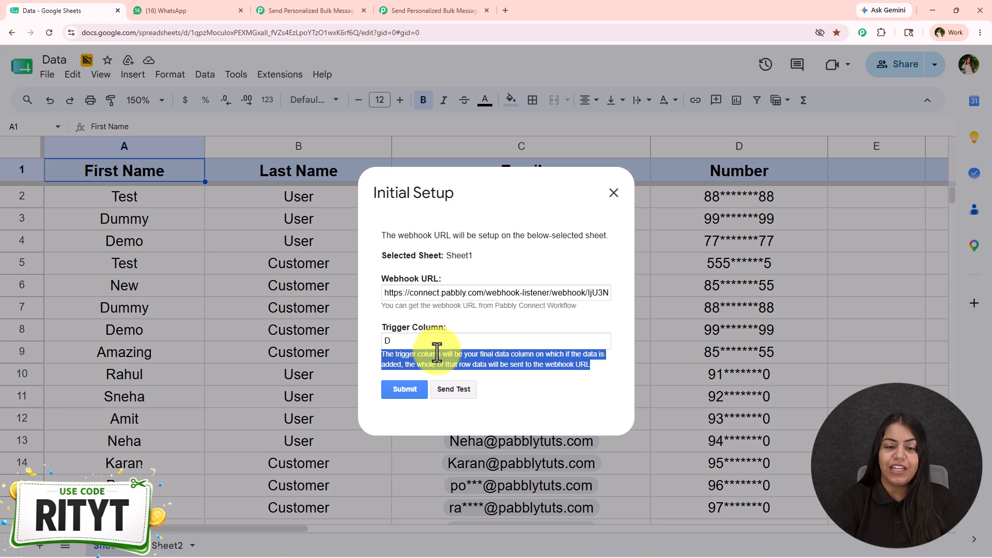
Replace the webhook URL in the initial setup with the copied one and submit the setup
left_click(437, 302)
double_click(435, 287)
key("ctrl+a")
key("ctrl+v")
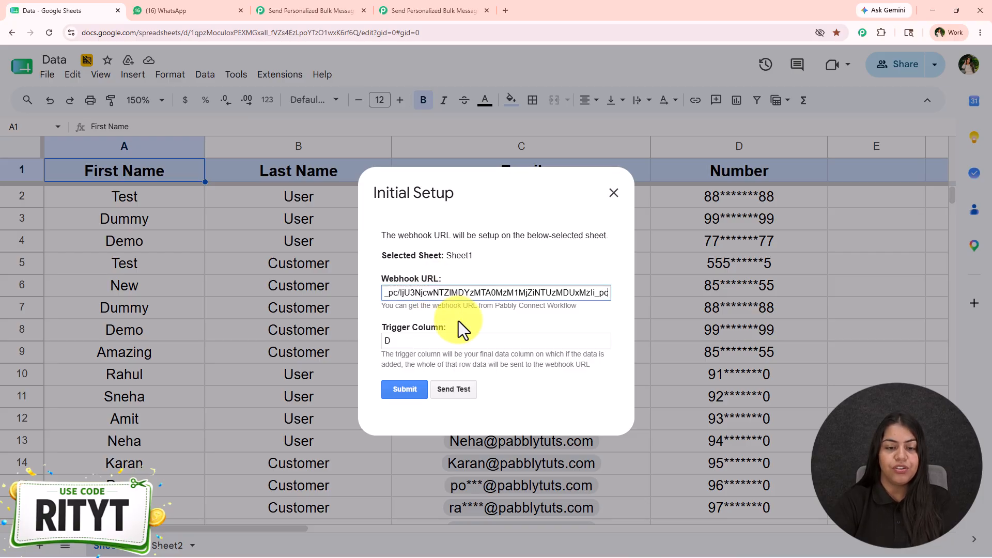
left_click(405, 401)
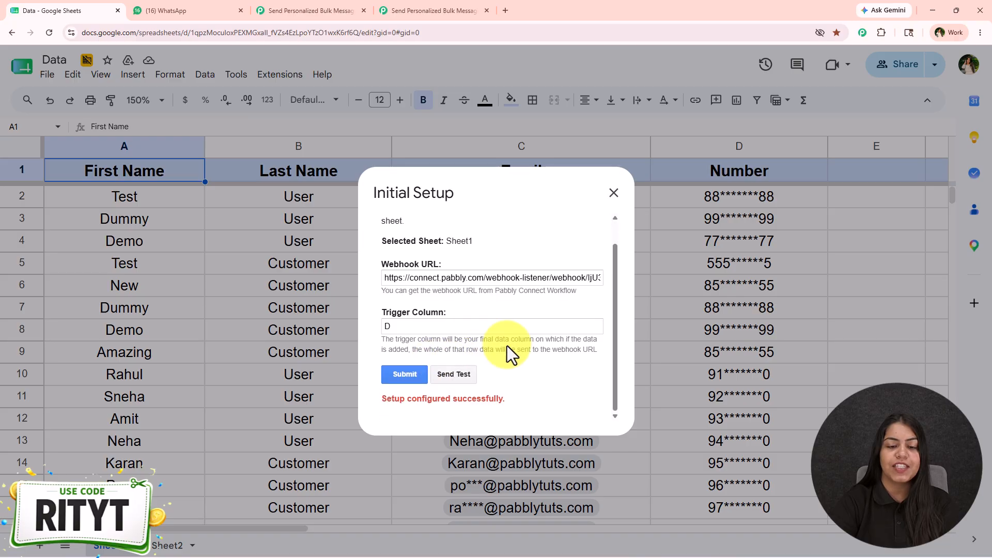
Check the trigger's webhook response status in Pabbly Connect, and send test data from the spreadsheet's initial setup
left_click(380, 5)
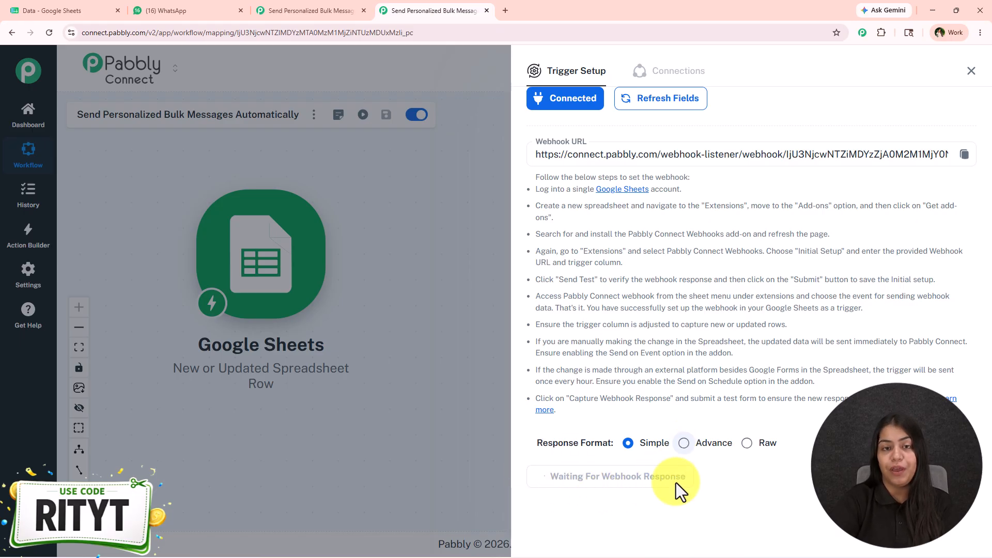
left_click(82, 6)
left_click(451, 372)
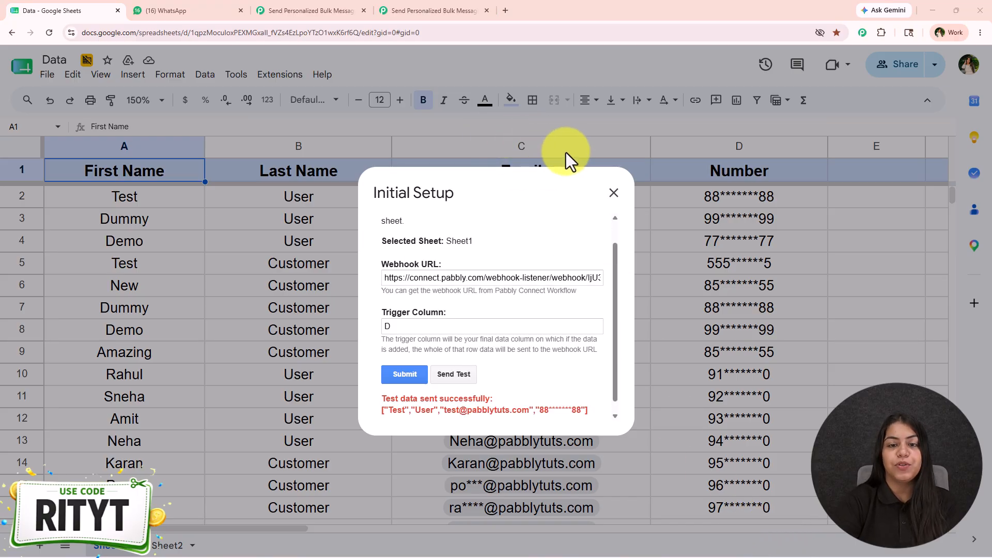
scroll(433, 355, "down", 1)
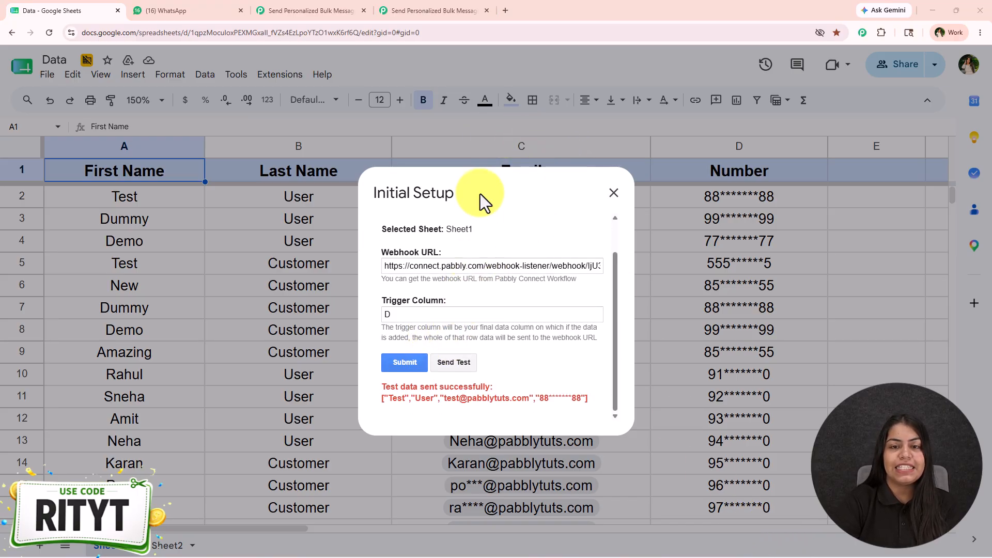
Switch to Pabbly Connect and examine the response fields received by the trigger, down to the contact's name and email
left_click(447, 9)
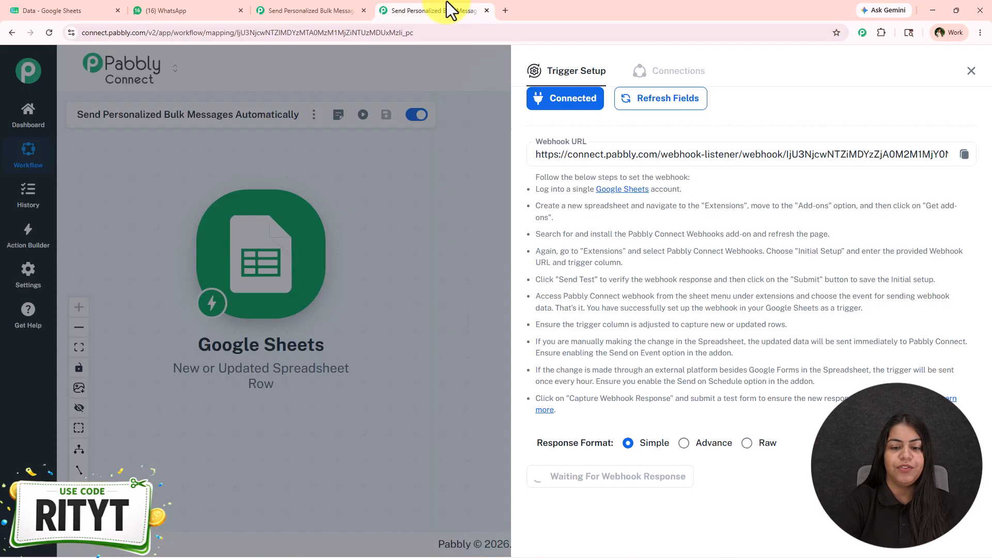
scroll(606, 305, "down", 9)
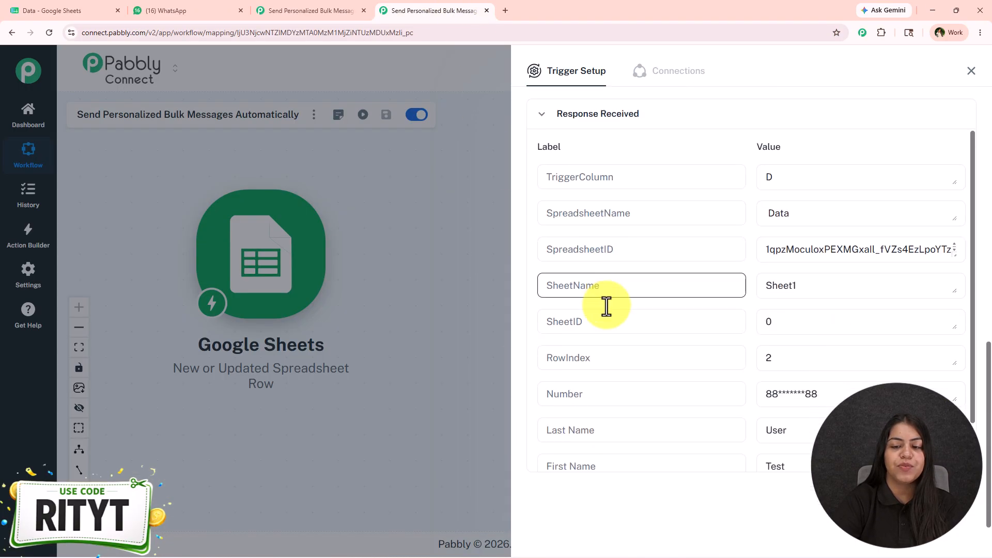
scroll(667, 356, "down", 1)
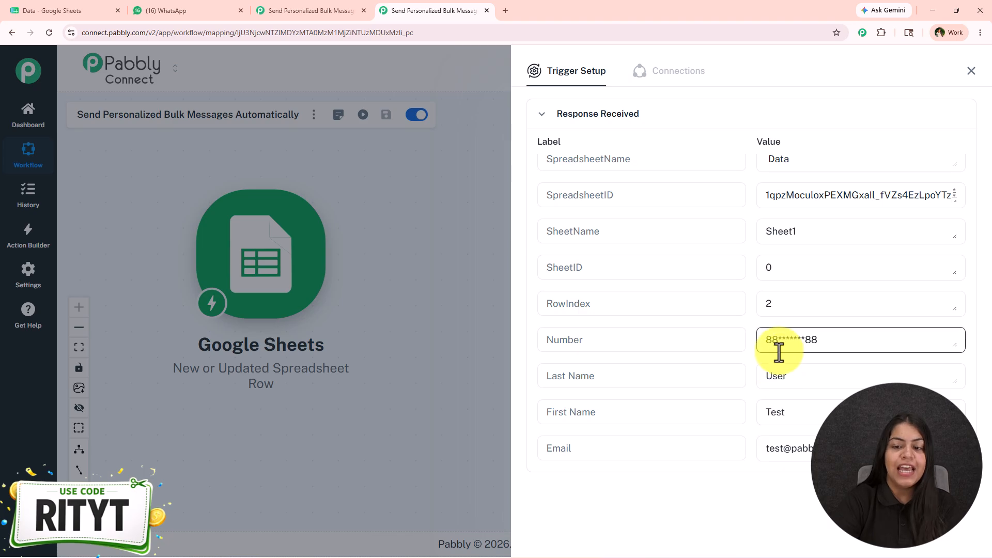
Close the spreadsheet's initial setup, select A2:D2 to compare it with the response, and return to Pabbly Connect
left_click(53, 9)
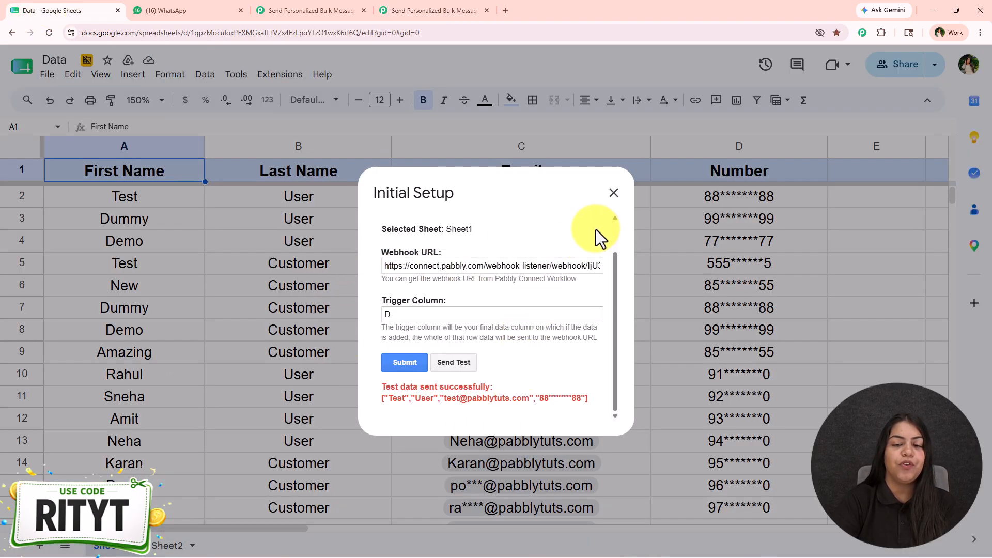
left_click(613, 194)
left_click_drag(142, 196, 722, 199)
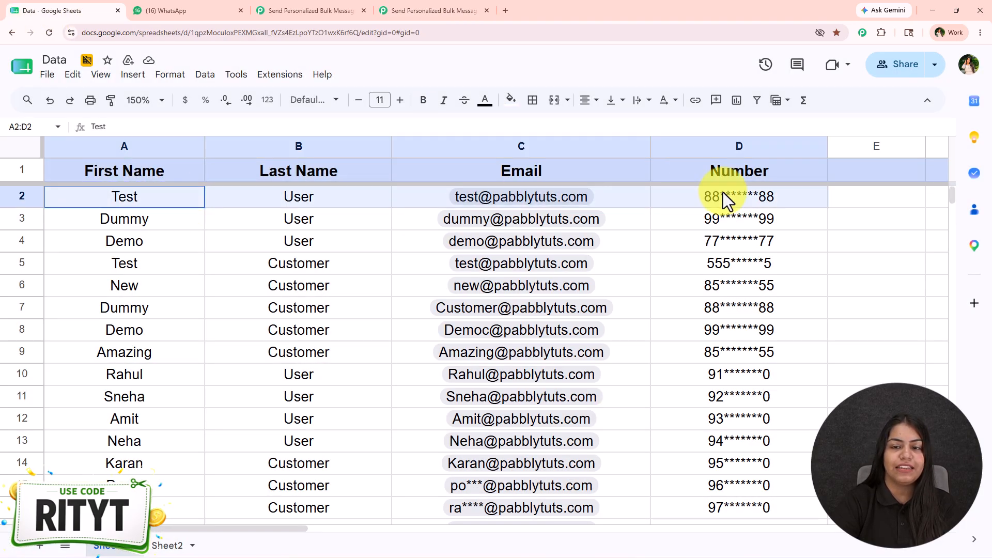
left_click(413, 9)
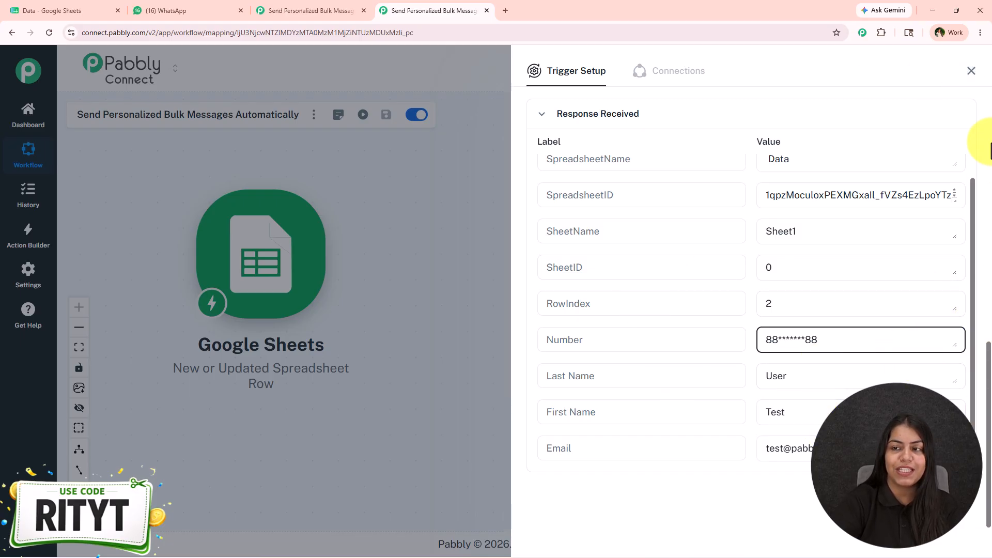
Close the trigger setup and add an action step after the Google Sheets trigger
left_click(972, 70)
left_click_drag(343, 306, 321, 284)
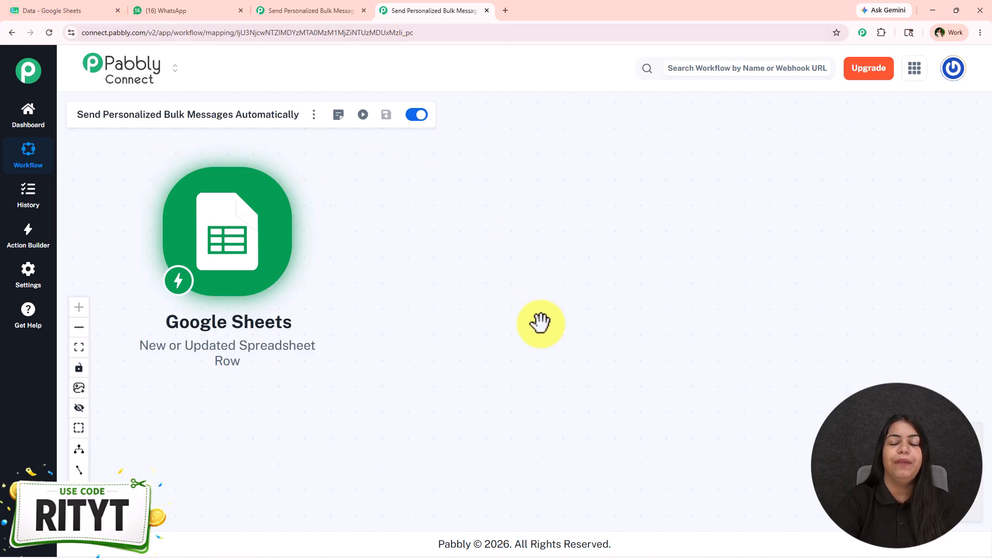
mouse_move(310, 259)
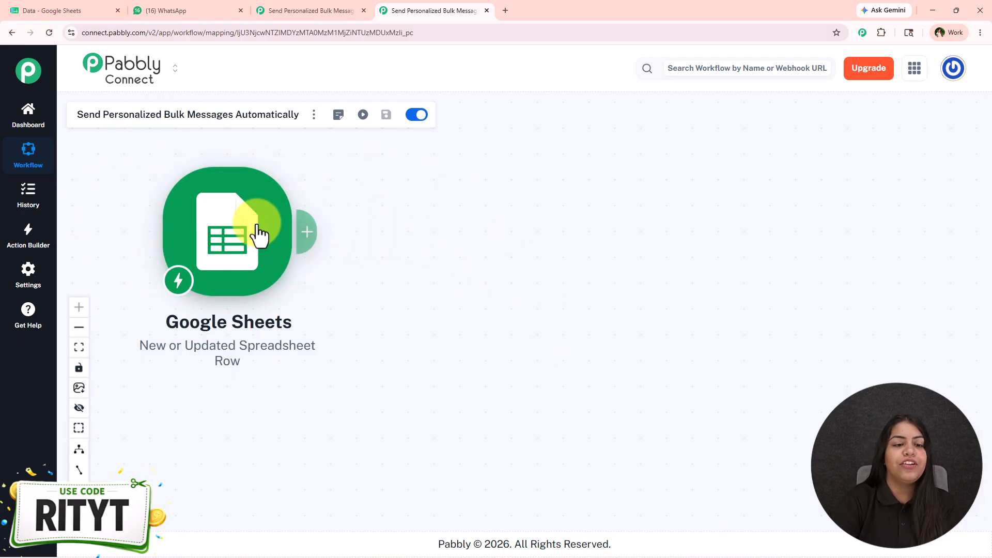
left_click(305, 237)
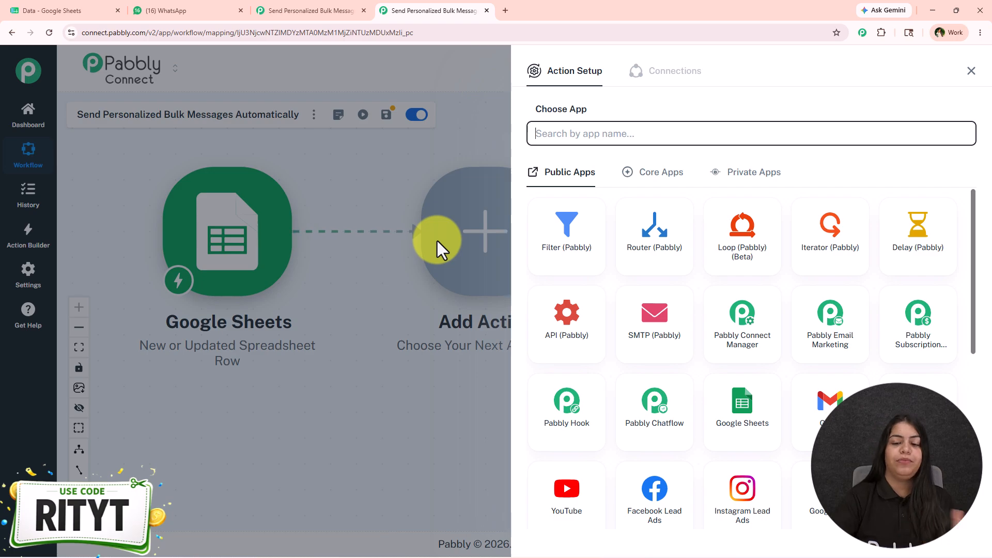
Search the action apps for "What" and look over the available WhatsApp integrations
left_click(653, 125)
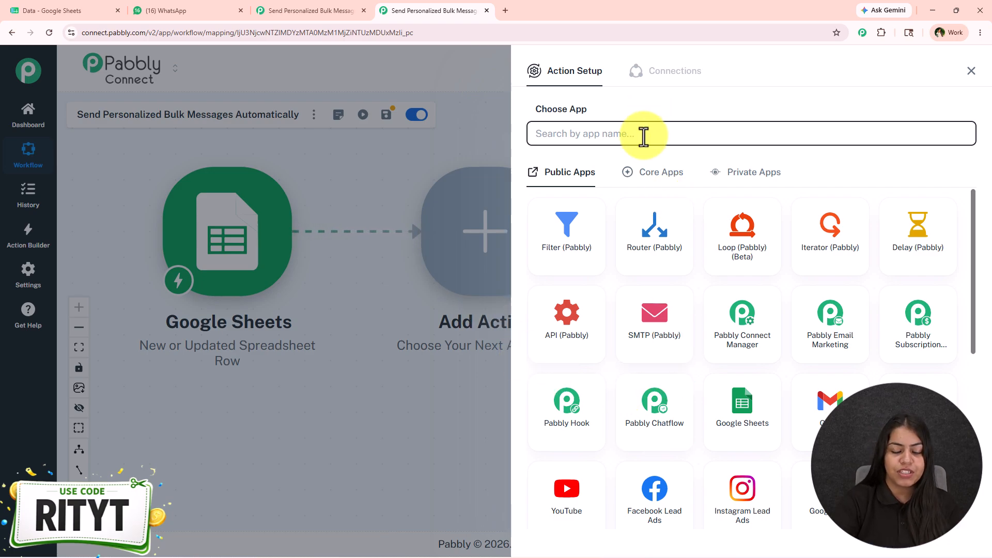
type("What")
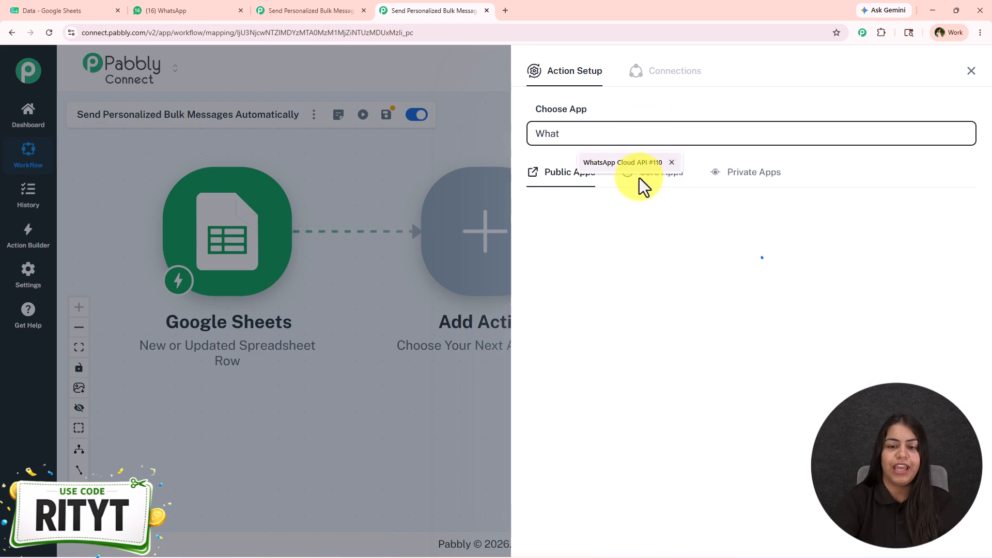
scroll(798, 221, "down", 4)
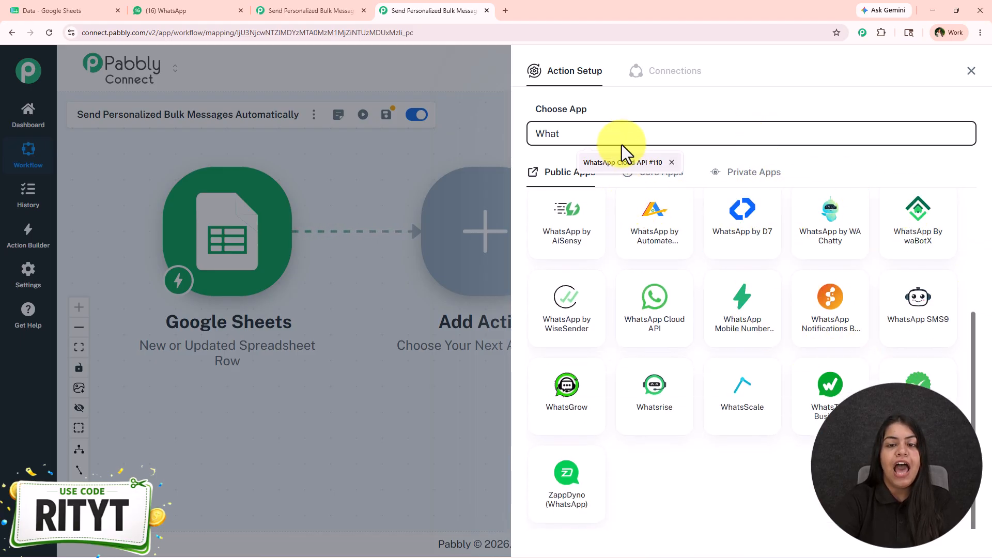
Choose Pabbly Chatflow as the action app and Send Text Message as its app event
left_click_drag(594, 133, 521, 136)
type("Pabb")
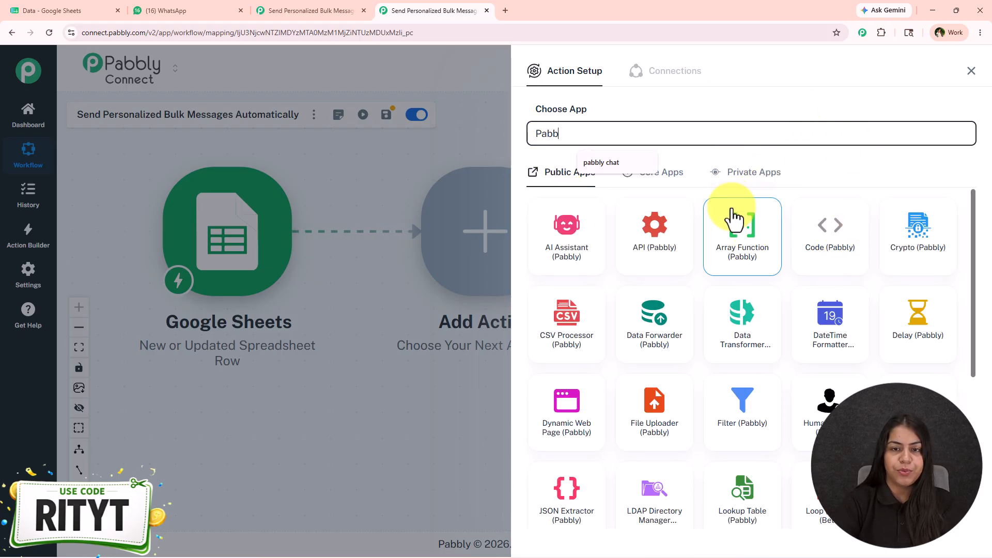
type("ly Chatflow")
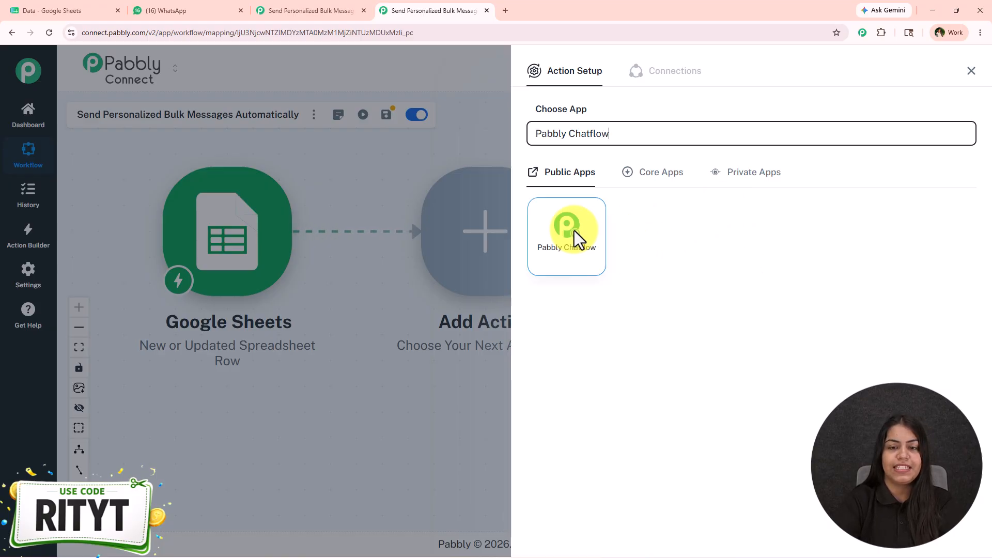
left_click(579, 264)
left_click(596, 191)
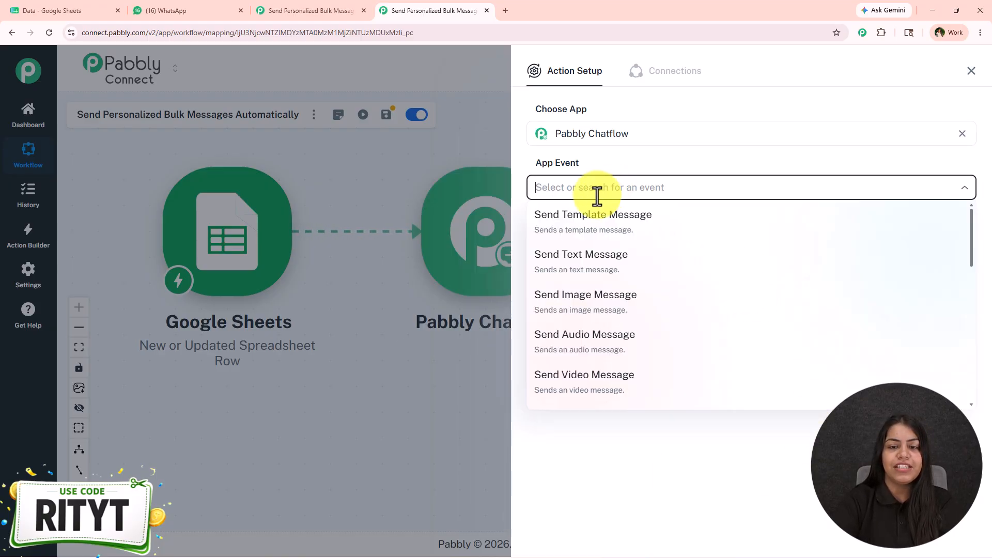
left_click(591, 258)
Start connecting the Pabbly Chatflow action and choose to add a new connection
left_click(585, 236)
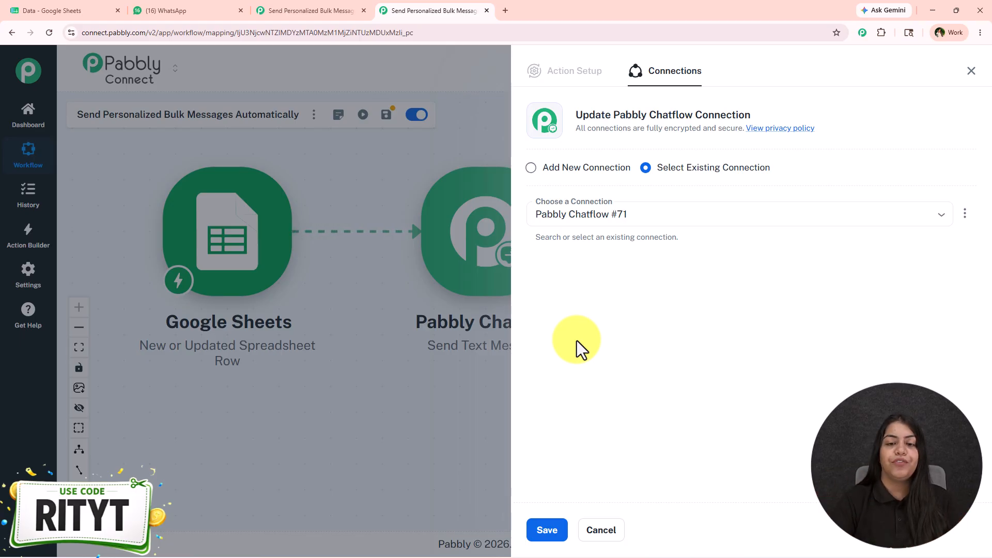
left_click(599, 169)
left_click(562, 281)
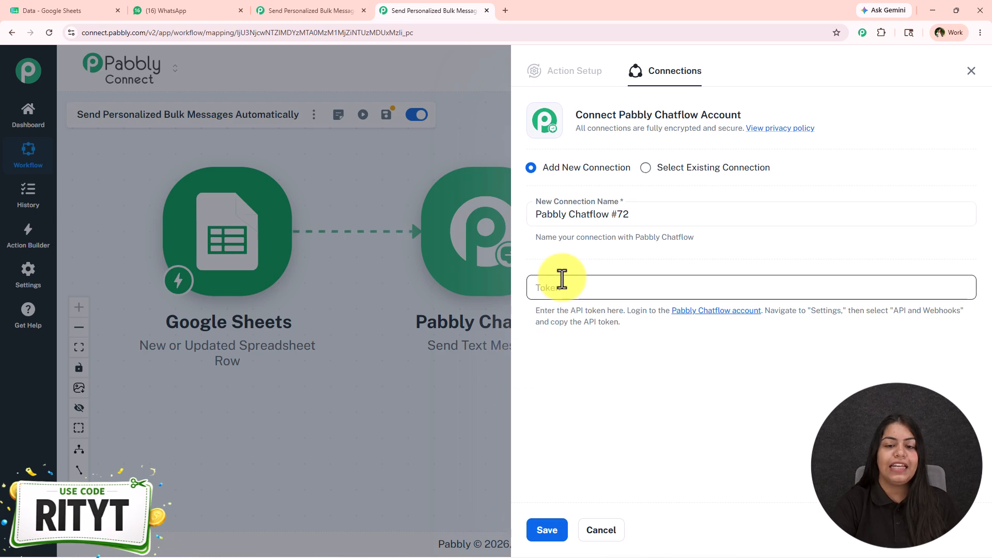
left_click(801, 361)
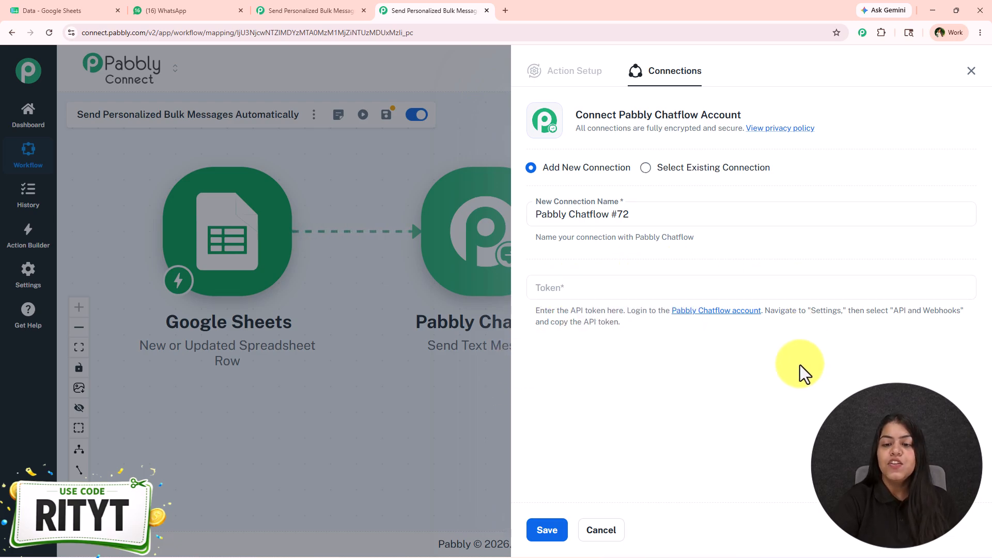
Go to the Pabbly account from the token field's help text and open Pabbly Chatflow
left_click(715, 311)
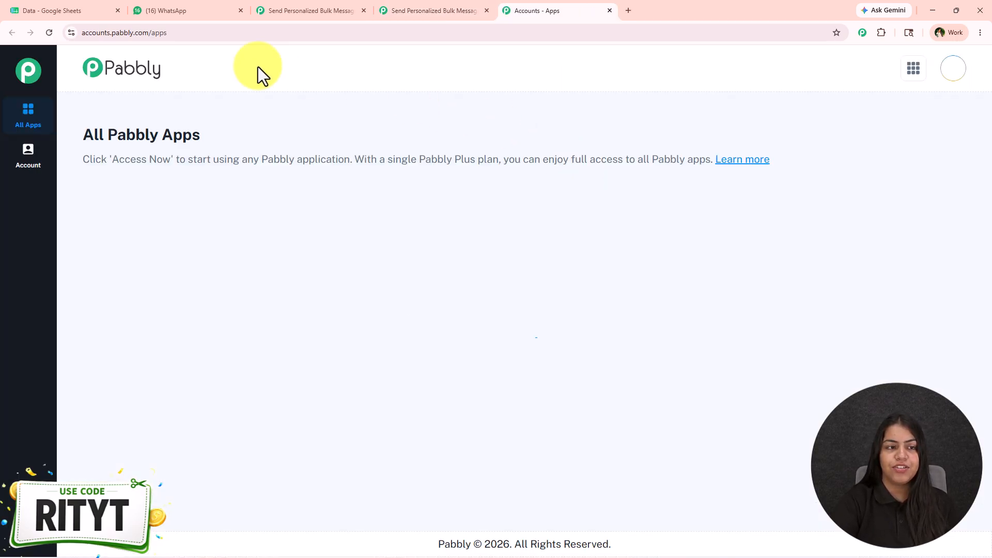
left_click_drag(88, 135, 289, 132)
left_click(290, 132)
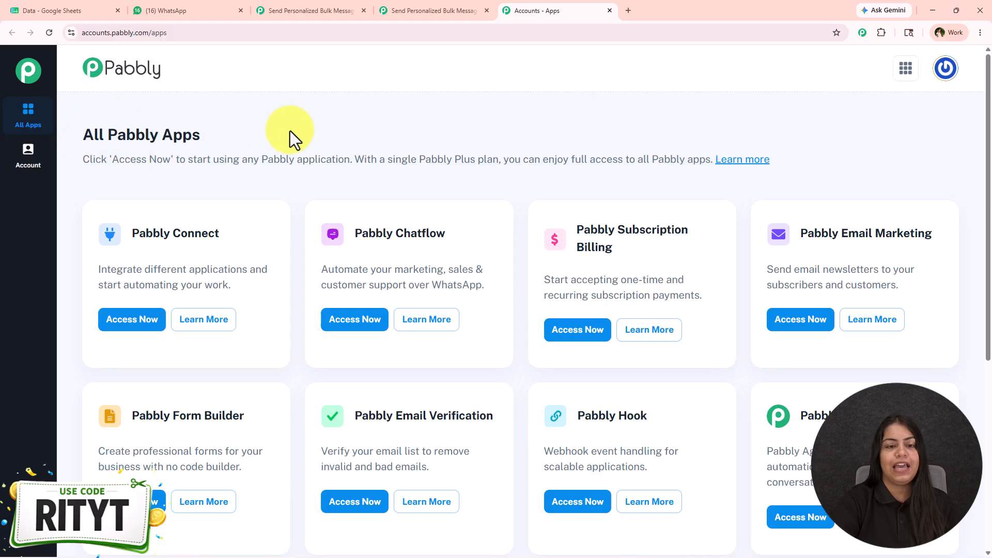
left_click(366, 325)
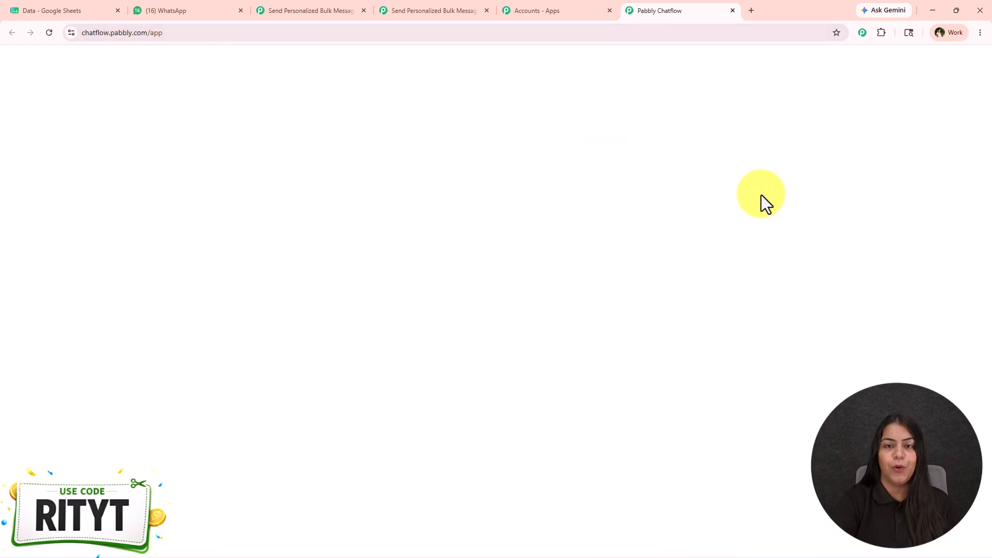
Look over the Pabbly Chatflow dashboard and the available methods for adding a WhatsApp number
scroll(431, 99, "down", 2)
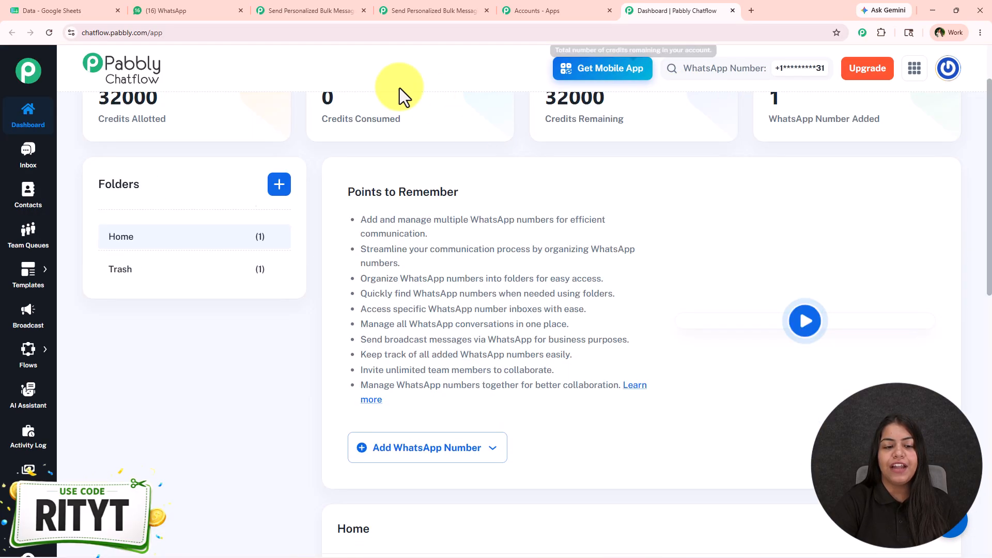
scroll(281, 417, "down", 3)
scroll(284, 414, "up", 5)
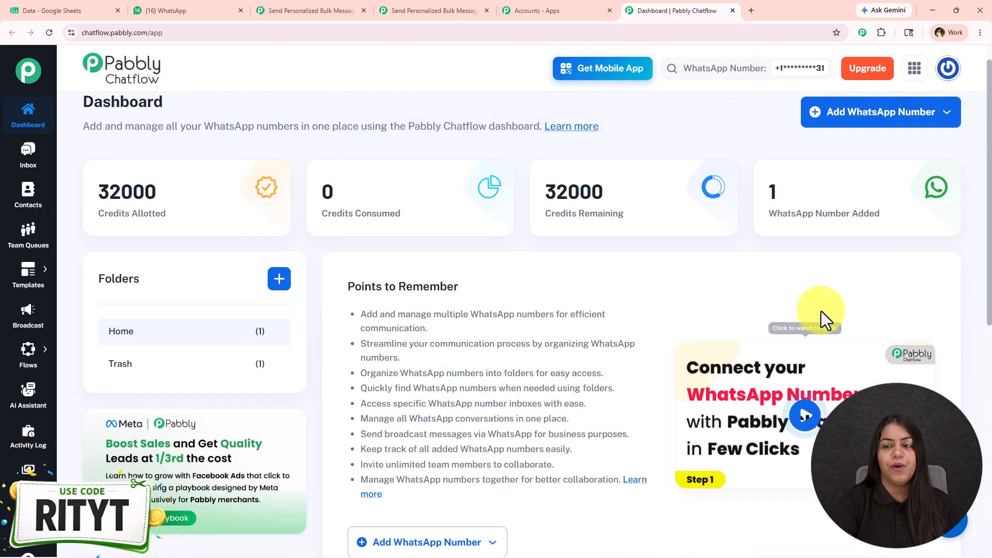
scroll(857, 248, "up", 1)
left_click(870, 146)
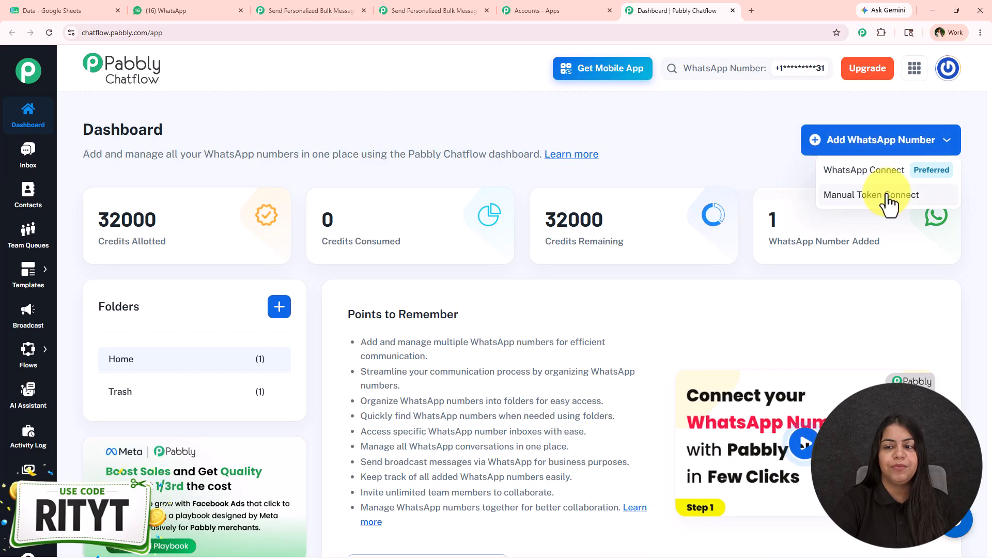
left_click(607, 184)
Examine the tutorial video on connecting a WhatsApp number, close it, and review the dashboard's Points to Remember
scroll(610, 182, "down", 2)
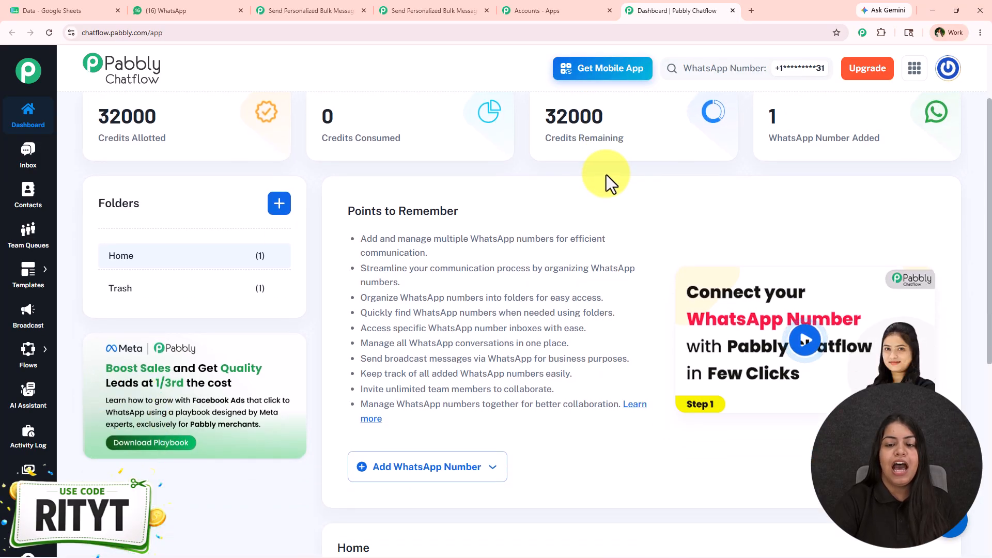
scroll(607, 183, "down", 2)
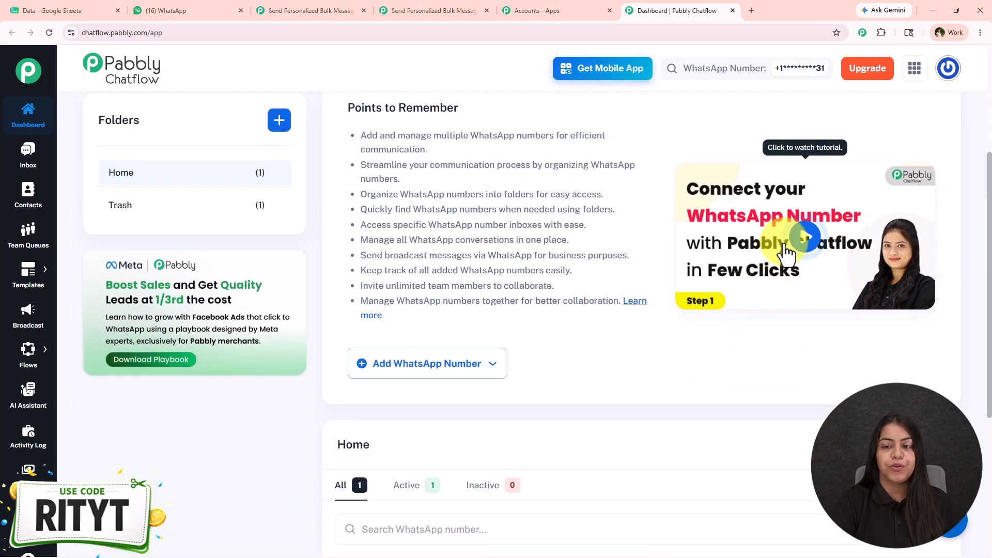
left_click(801, 238)
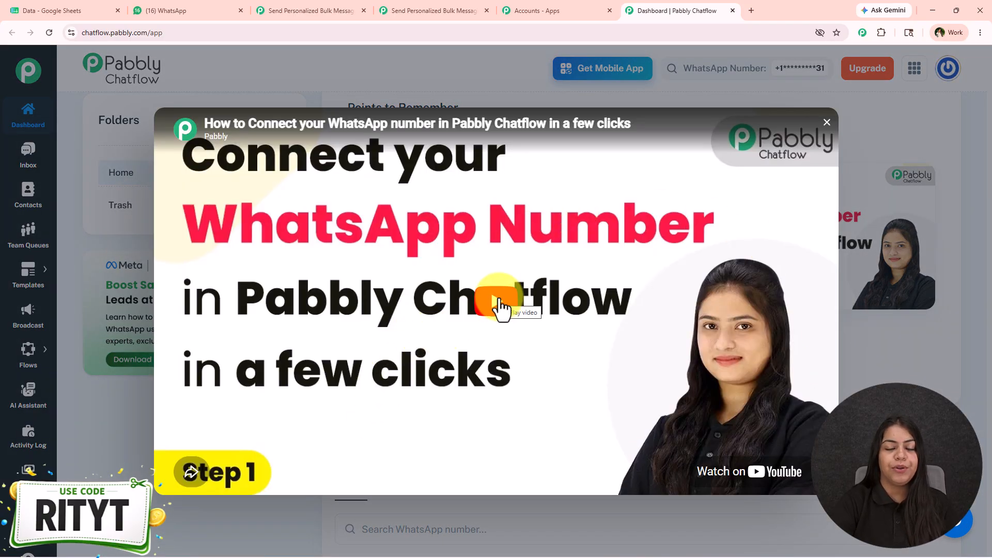
left_click(864, 150)
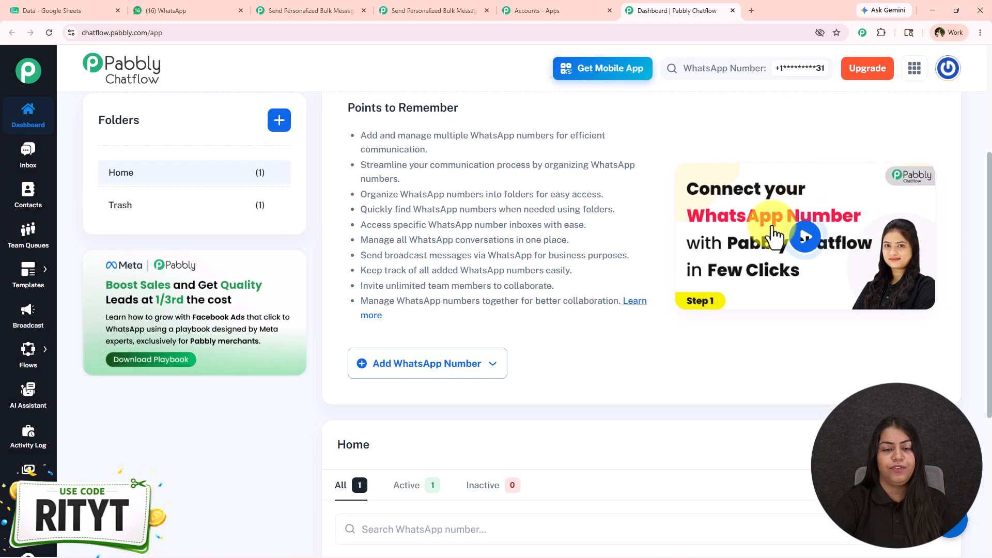
scroll(723, 351, "up", 2)
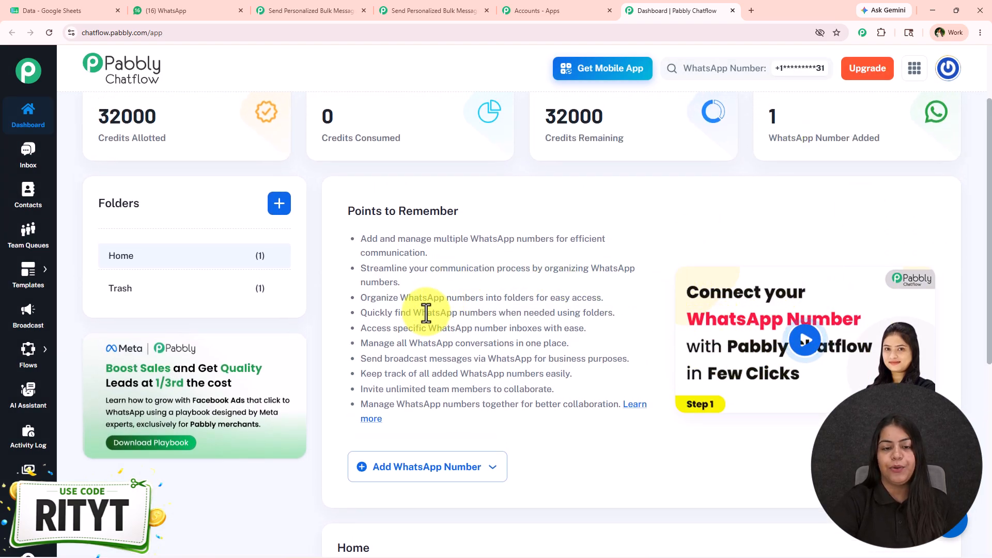
left_click_drag(408, 310, 680, 311)
left_click(650, 288)
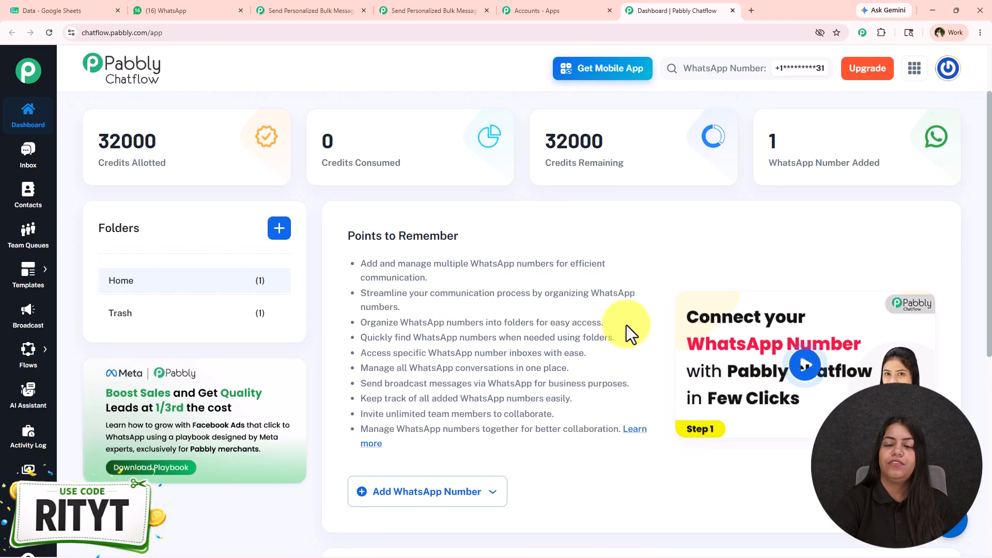
scroll(625, 326, "up", 2)
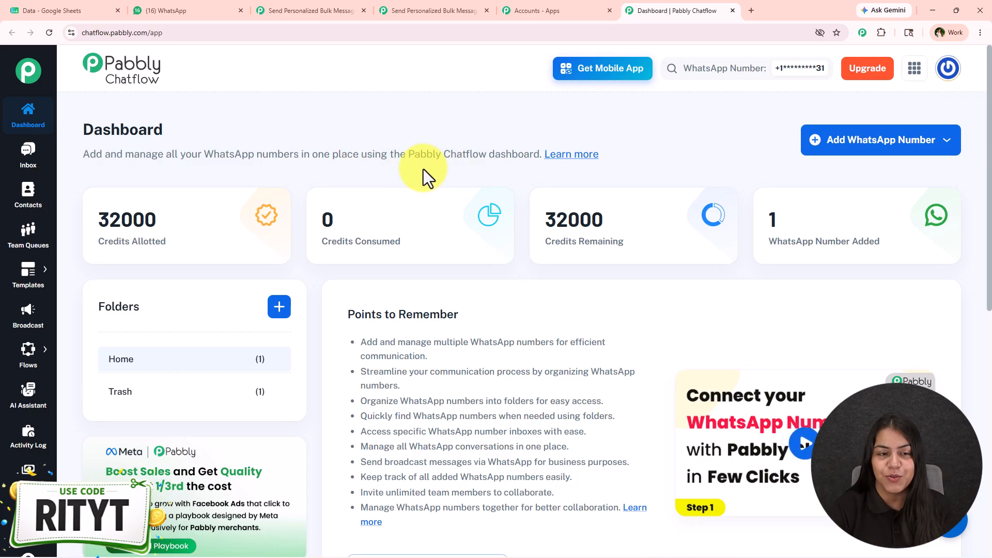
mouse_move(684, 227)
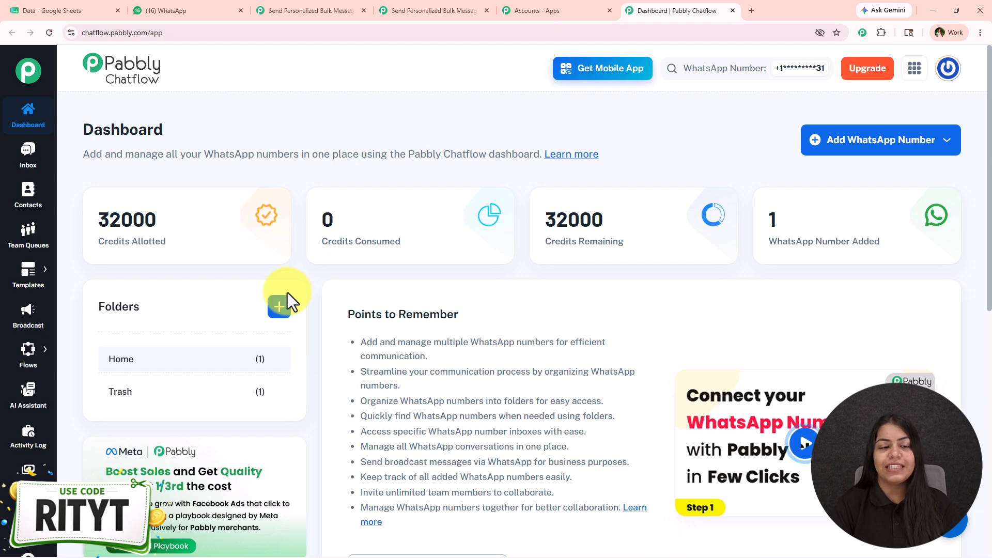
Open the API & Webhooks settings in Pabbly Chatflow and copy the API token
mouse_move(28, 470)
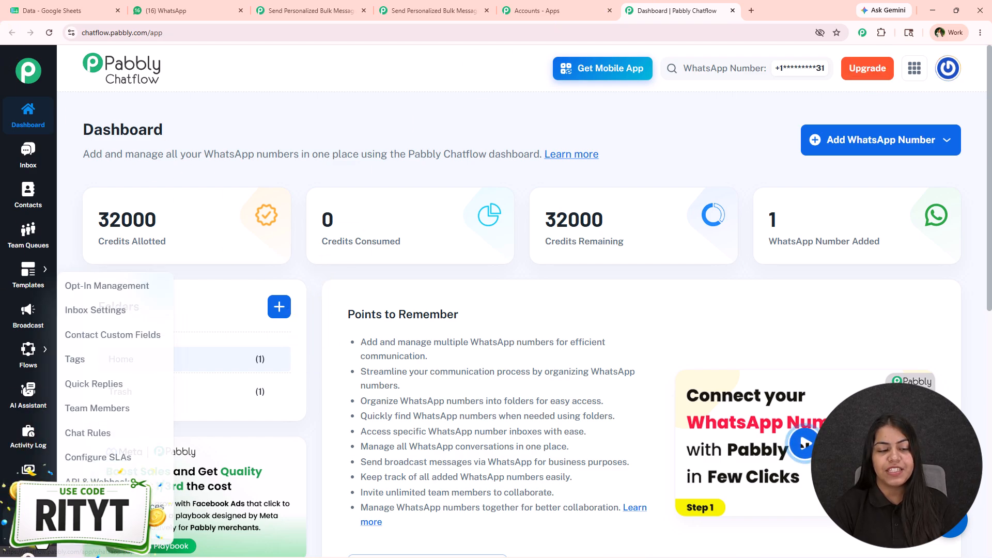
left_click(101, 480)
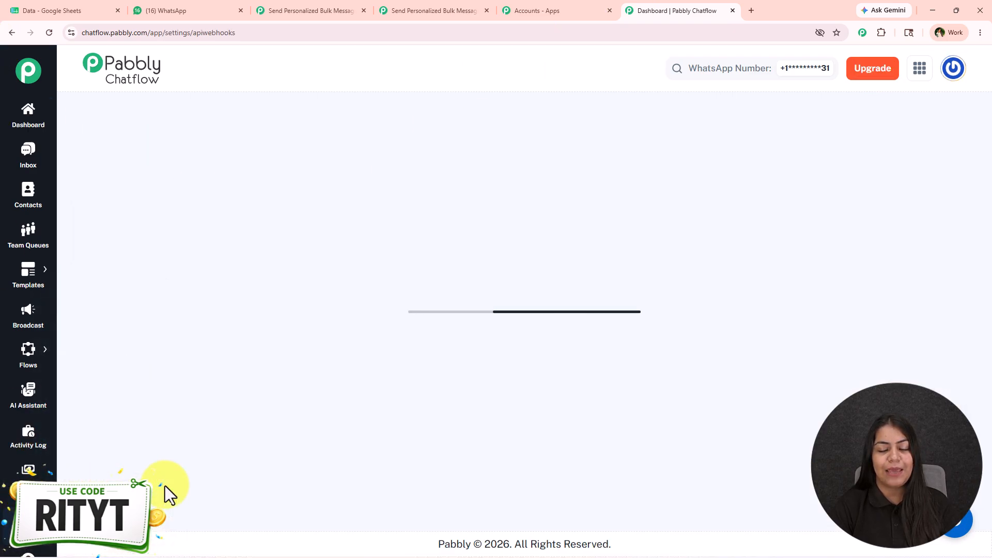
left_click_drag(104, 270, 412, 270)
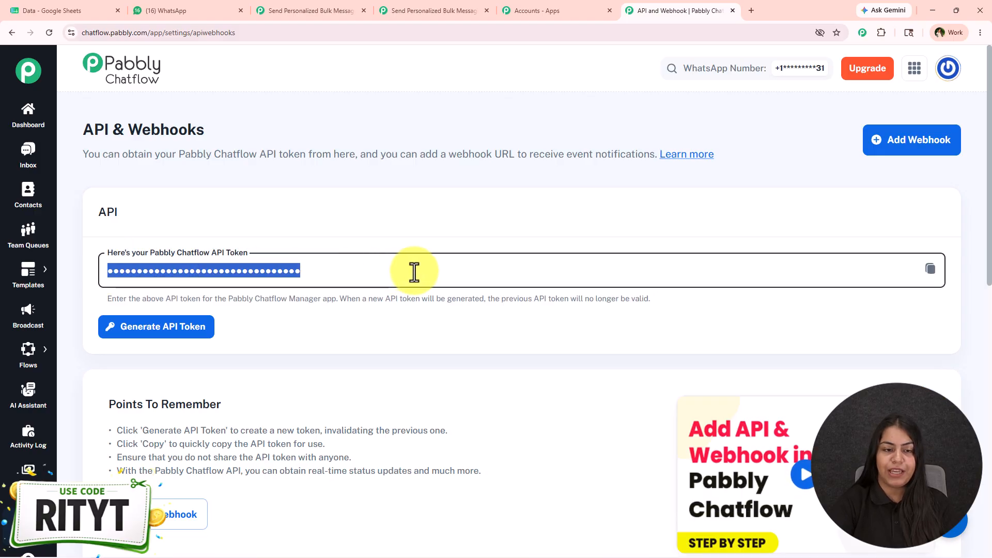
left_click(411, 270)
left_click(930, 268)
Switch to Pabbly Connect, paste the API token into the new Pabbly Chatflow connection, and save it
left_click(429, 10)
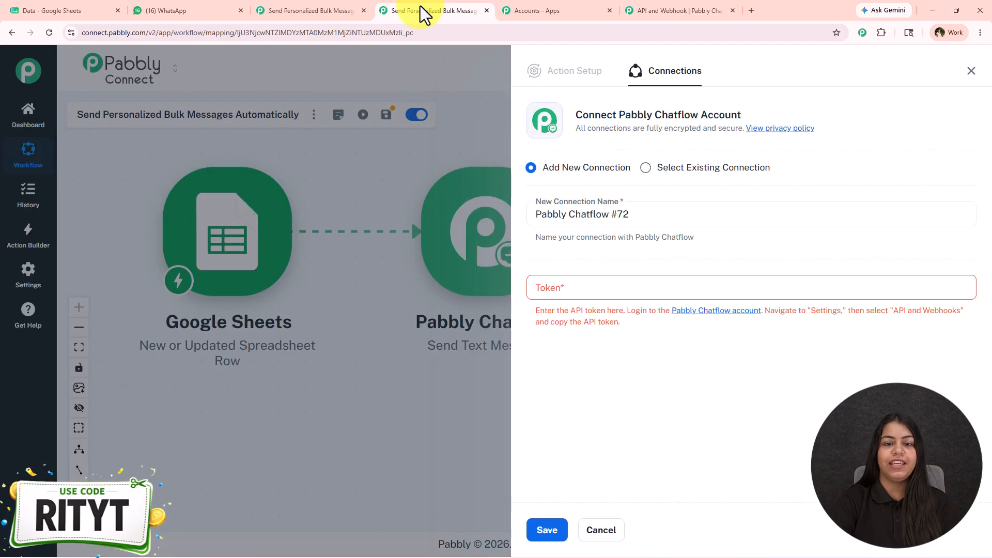
left_click(582, 279)
key("ctrl+v")
left_click(546, 530)
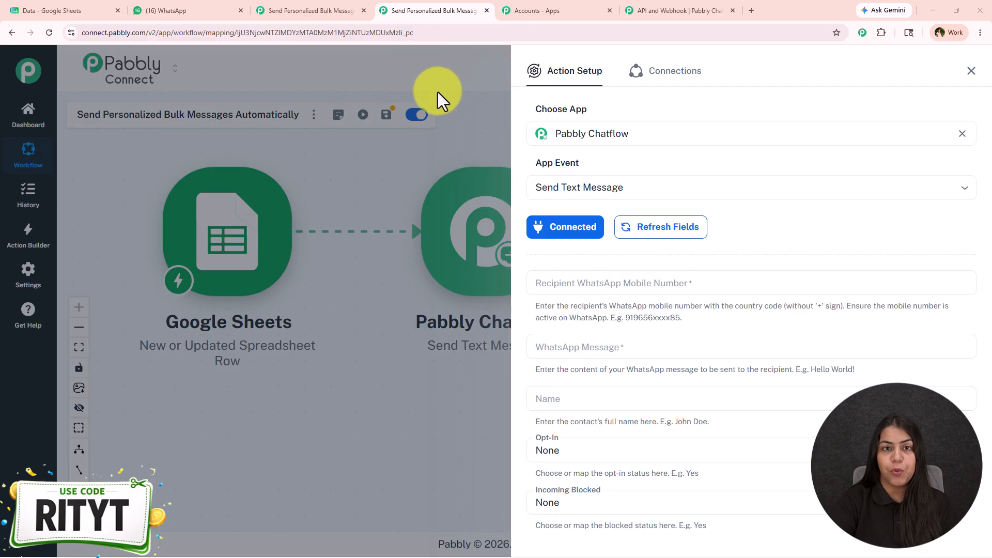
left_click(601, 282)
scroll(674, 228, "down", 2)
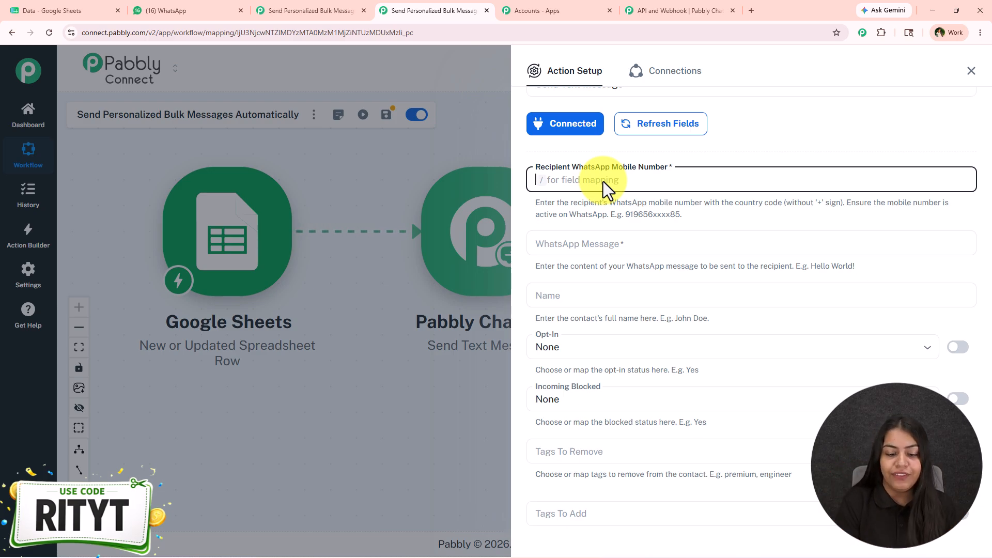
type("787878")
key("ctrl+a")
key("BackSpace")
Map the Recipient WhatsApp Mobile Number to the Number field from the Google Sheets step
type("/")
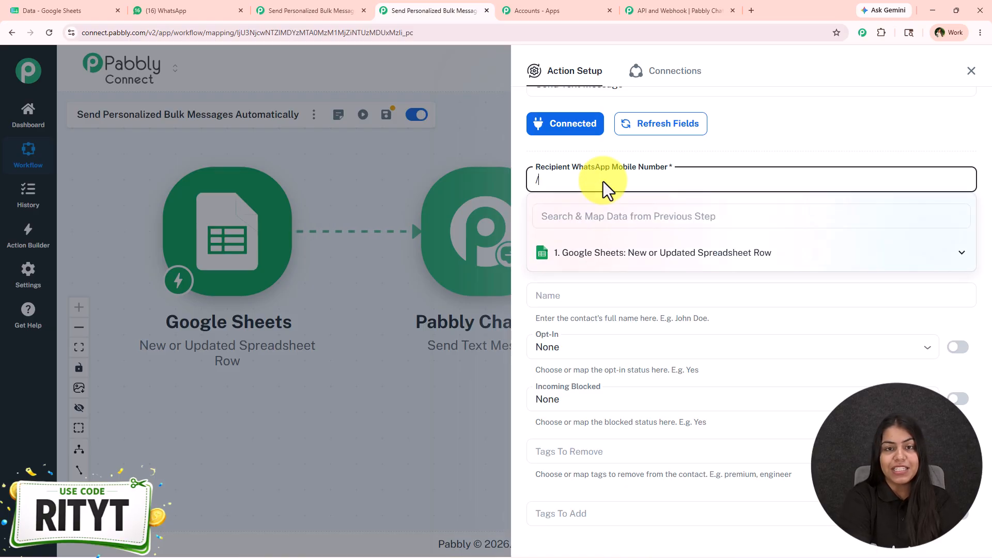
type("ph")
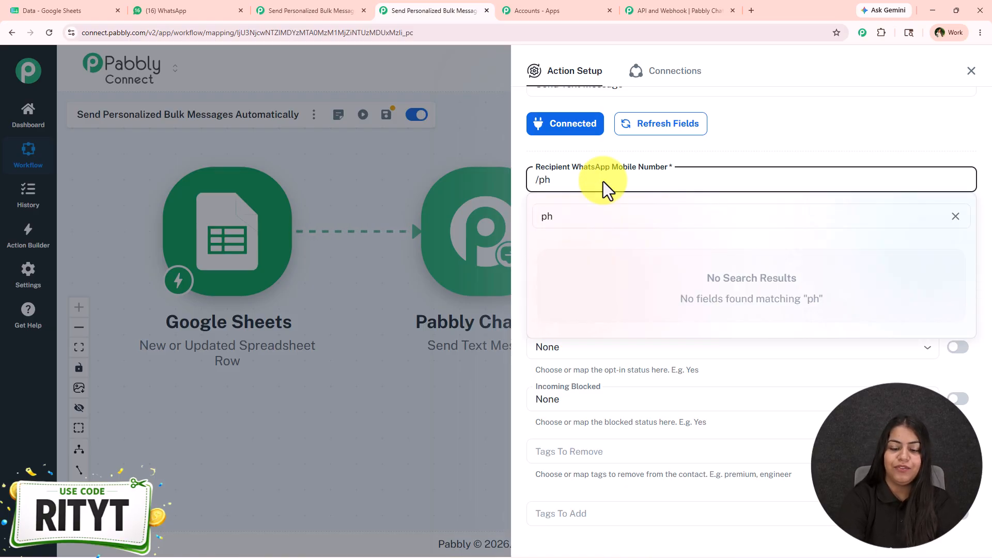
key("BackSpace")
key("BackSpace")
type("nu")
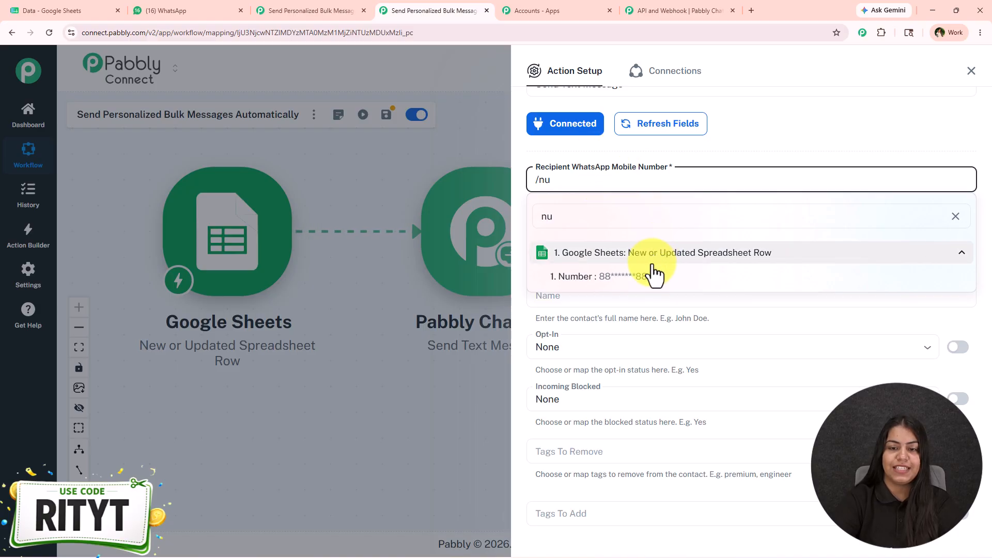
left_click(619, 277)
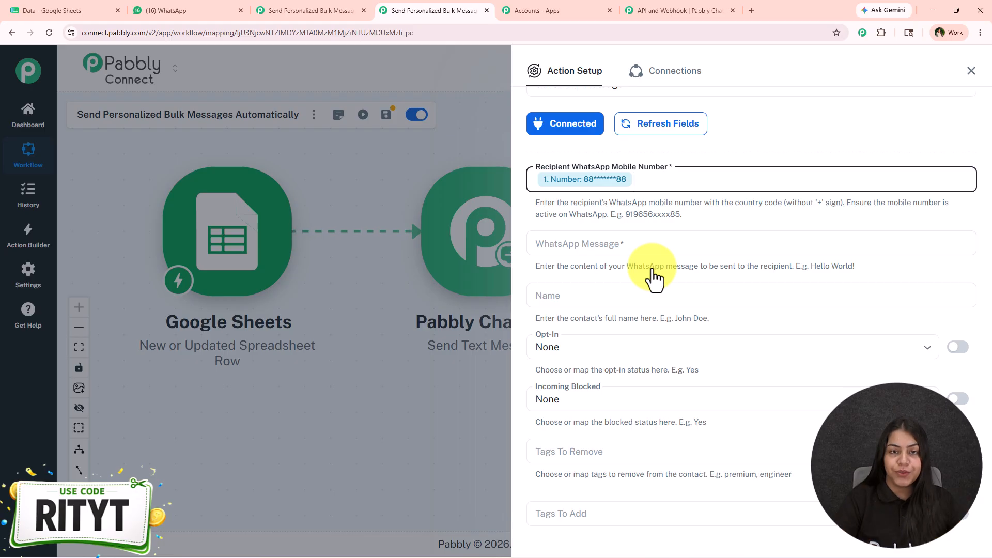
left_click(652, 258)
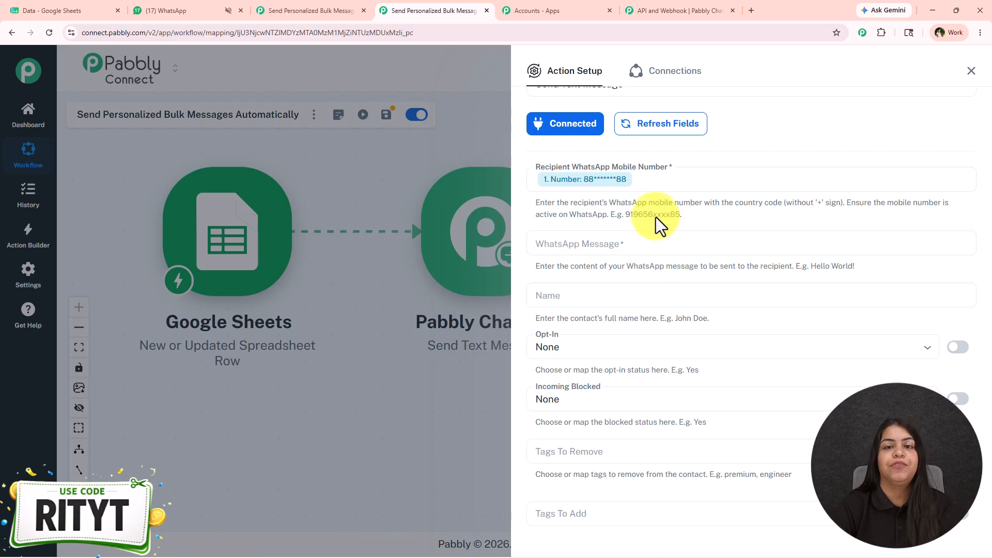
Copy the message from the existing workflow's Send Text Message action and paste it as plain text into this workflow's WhatsApp Message
left_click(310, 11)
left_click(467, 328)
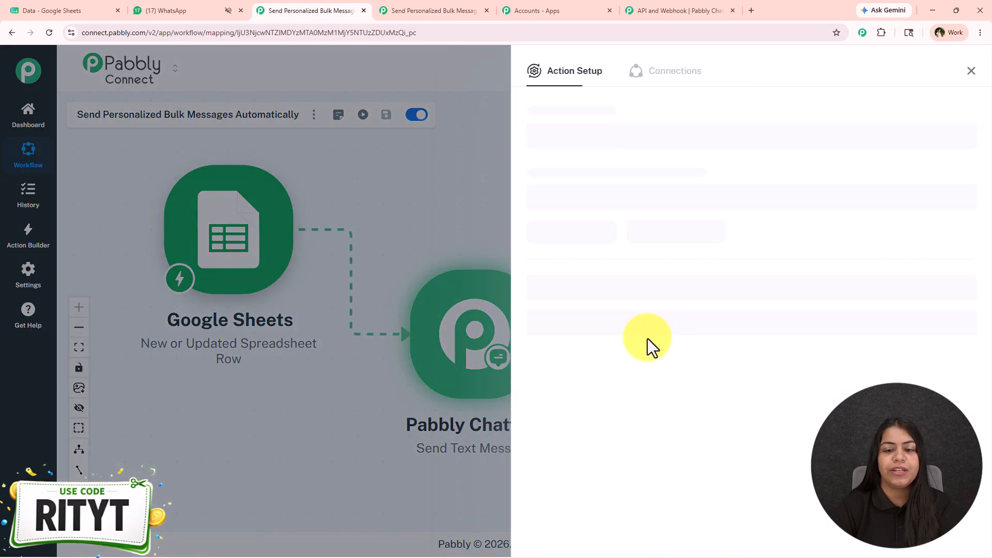
key("ctrl+a")
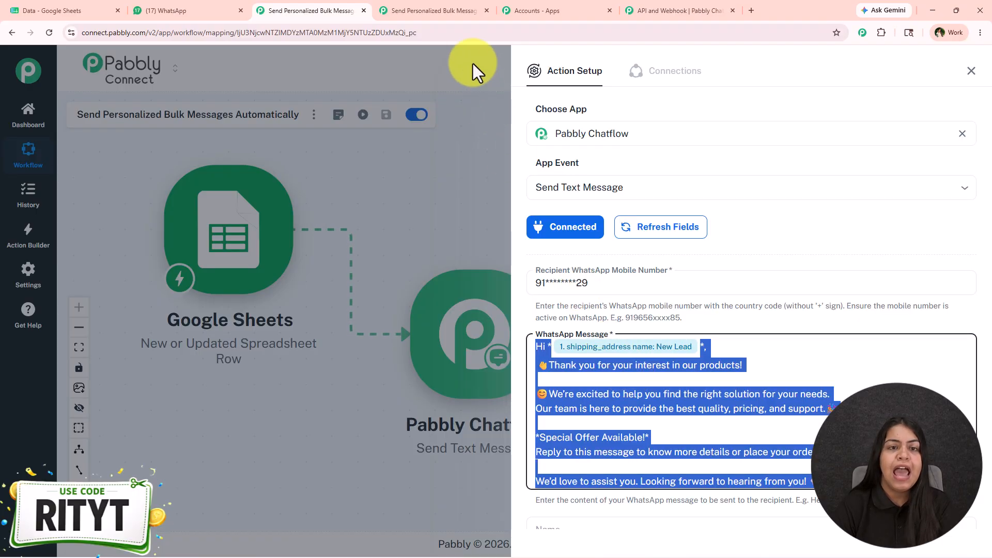
left_click(405, 10)
left_click(566, 245)
key("ctrl+v")
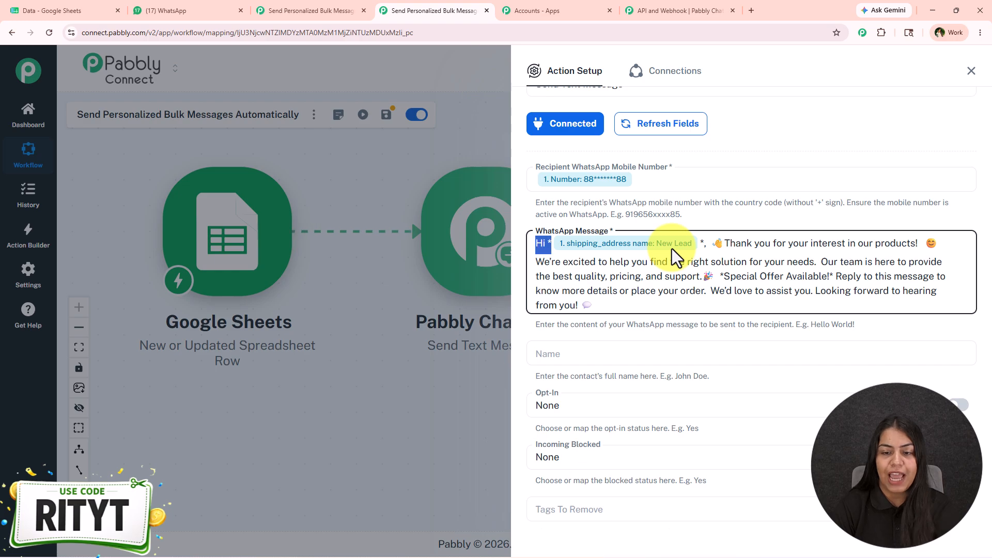
key("ctrl+a")
key("ctrl+v")
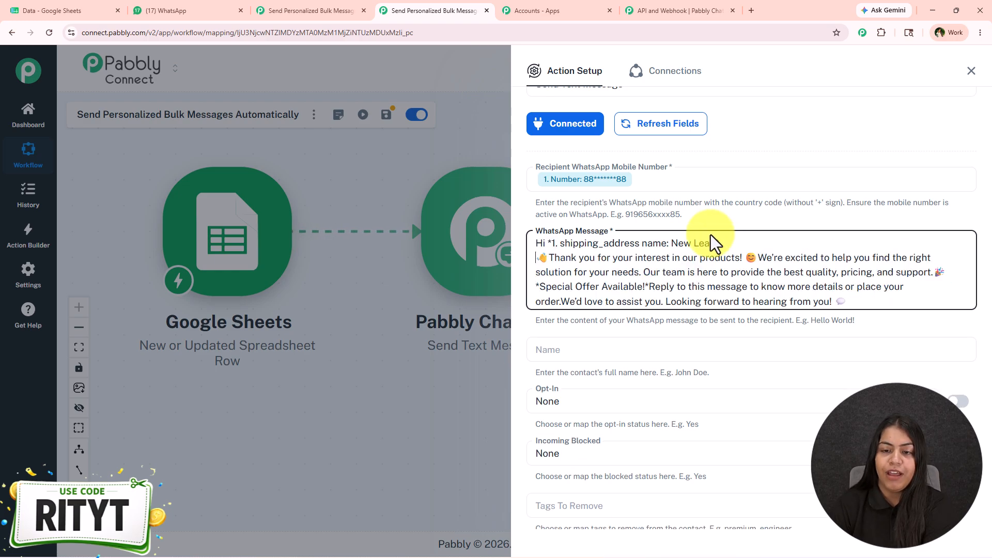
Replace the shipping address name text in the message greeting with the placeholder {Name}
left_click_drag(716, 244, 564, 245)
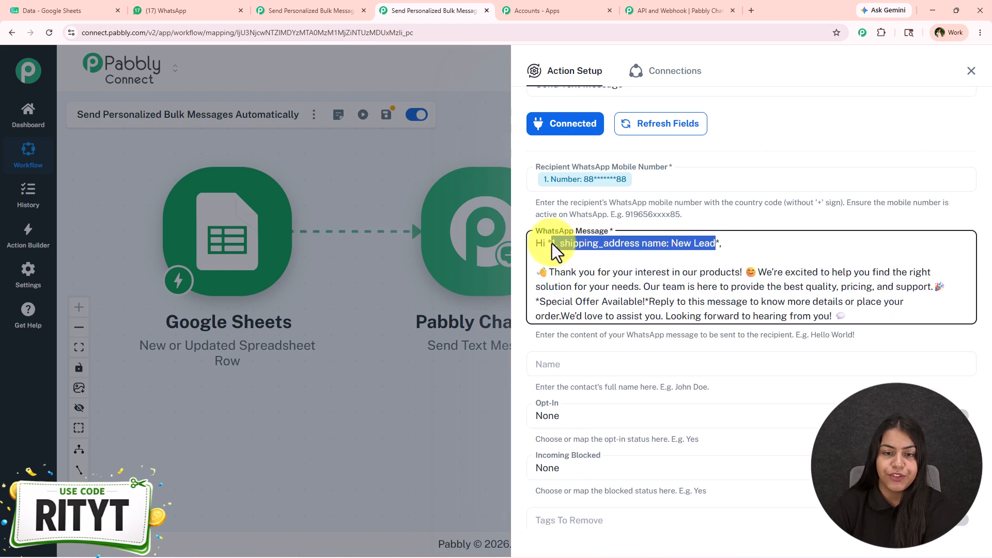
key("BackSpace")
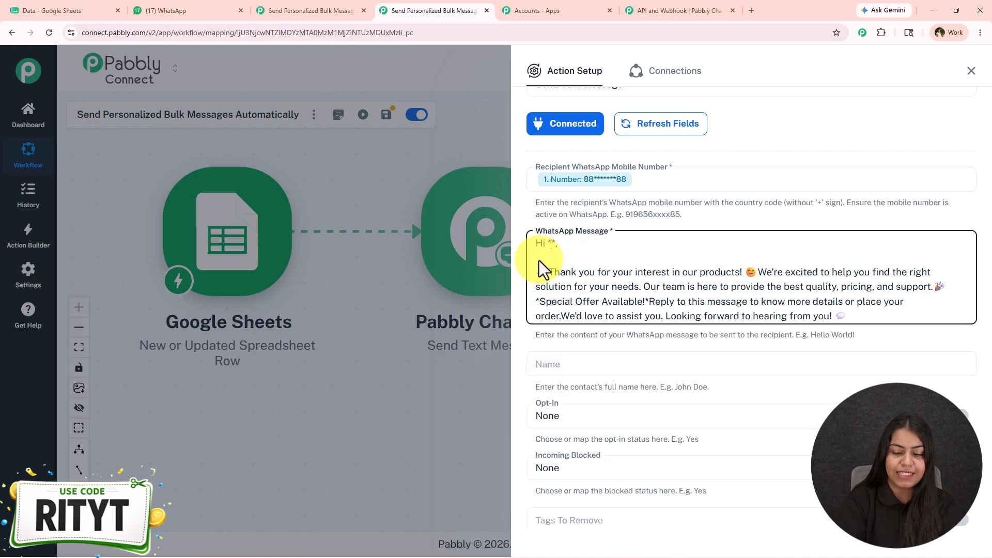
type("Name}")
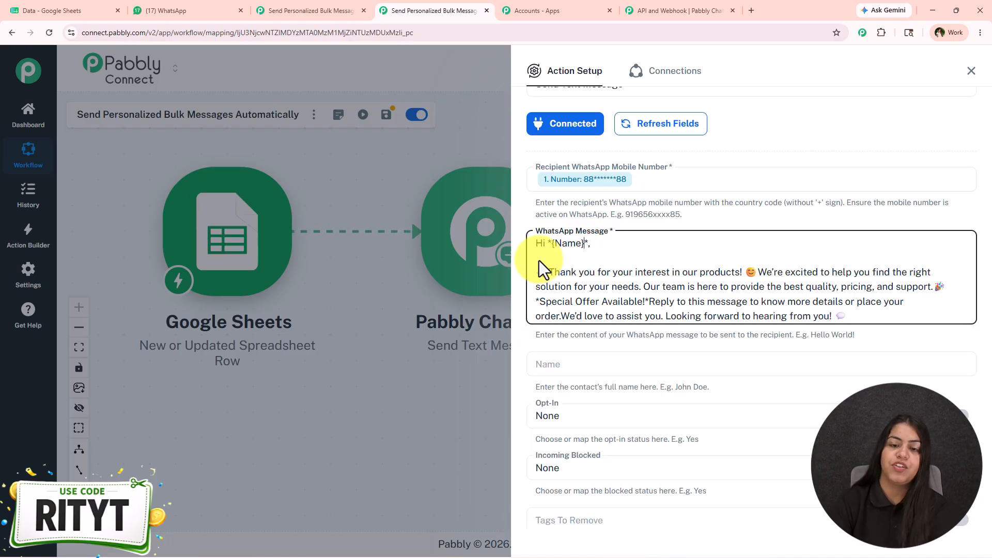
Remove the blank line under the greeting and break the thank-you, "We're excited", "Our team" and "Special Offer" sentences onto separate lines
left_click(538, 269)
key("BackSpace")
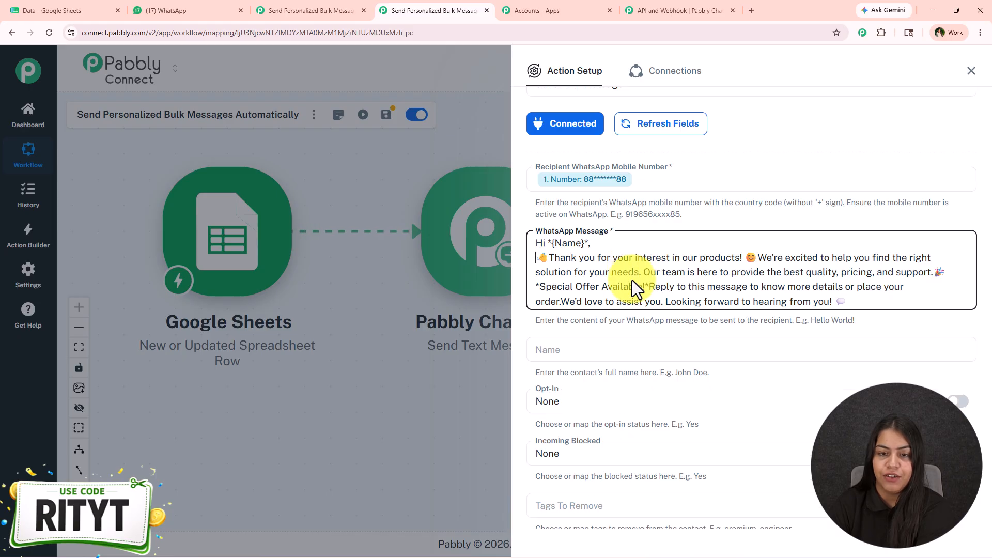
left_click(745, 257)
key("Return")
key("Return")
left_click(830, 286)
key("Return")
left_click(838, 305)
key("Return")
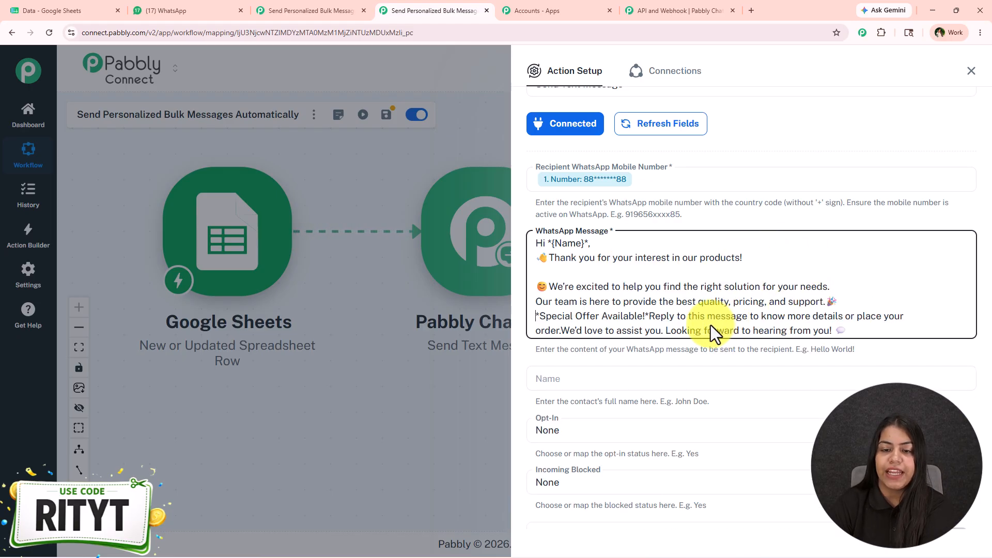
Set off the special offer heading with a blank line, put its reply sentence on its own line, and separate the closing paragraph
key("Return")
left_click(649, 335)
key("Return")
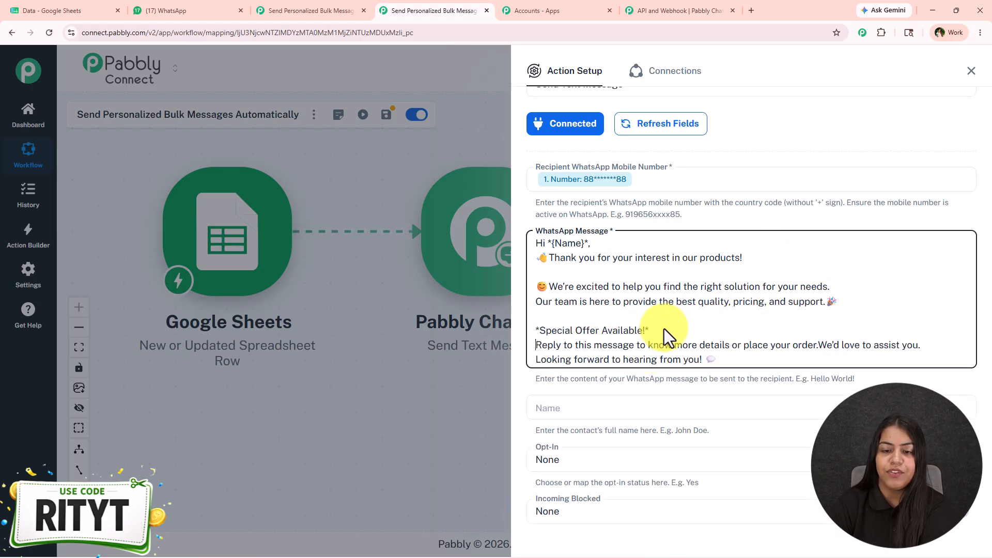
left_click(817, 348)
key("Return")
key("Return")
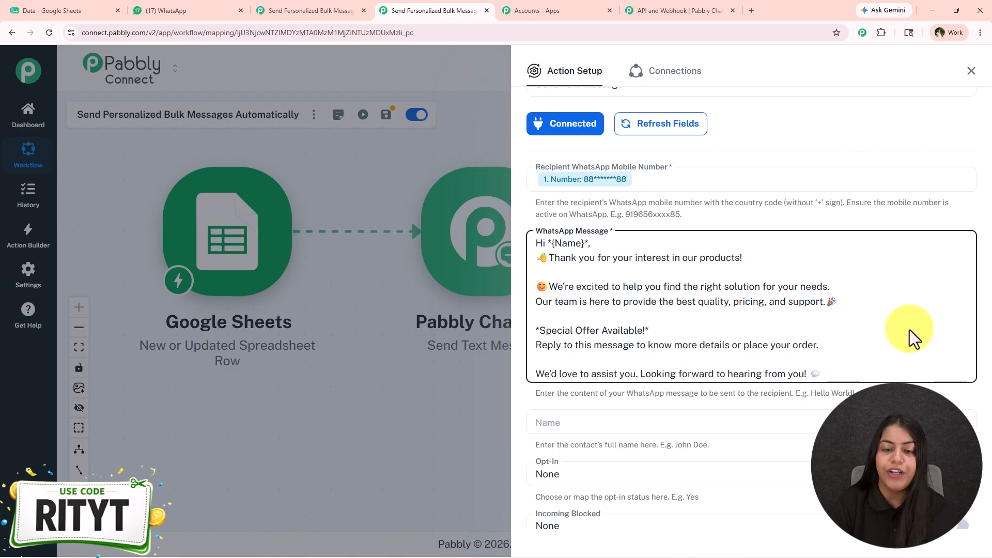
Check the greeting in the sample message in the WhatsApp chat, then return to the Pabbly Connect workflow
left_click(142, 10)
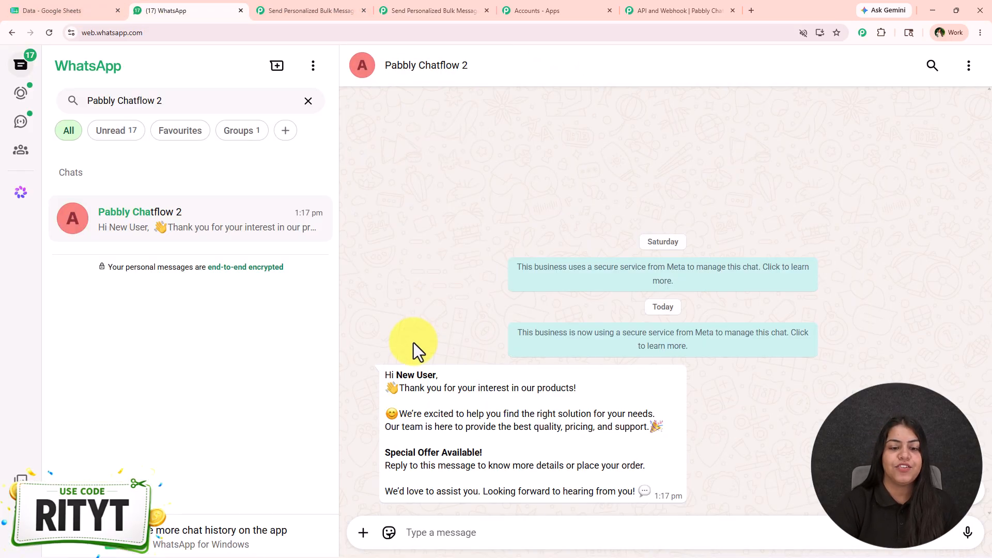
left_click_drag(436, 380, 398, 386)
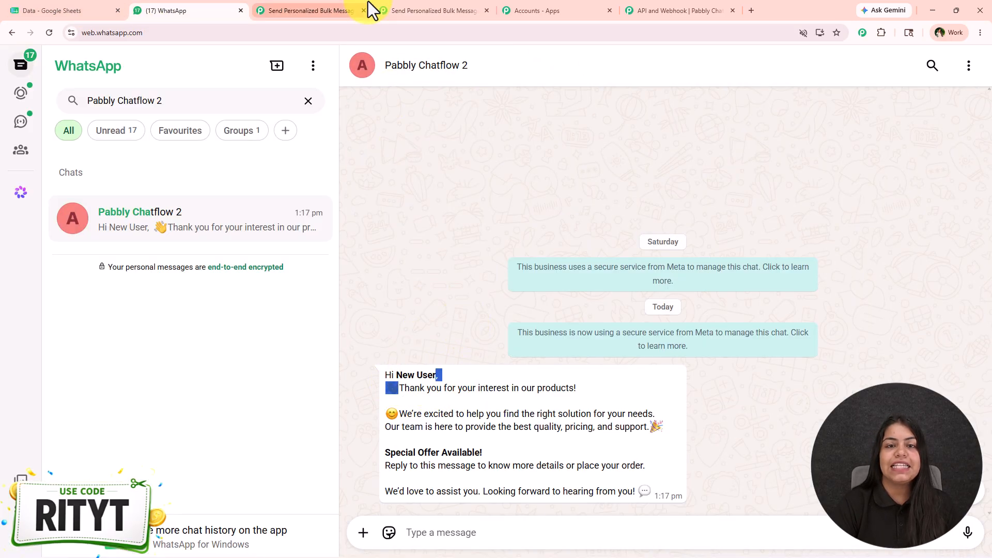
left_click(599, 10)
left_click(422, 10)
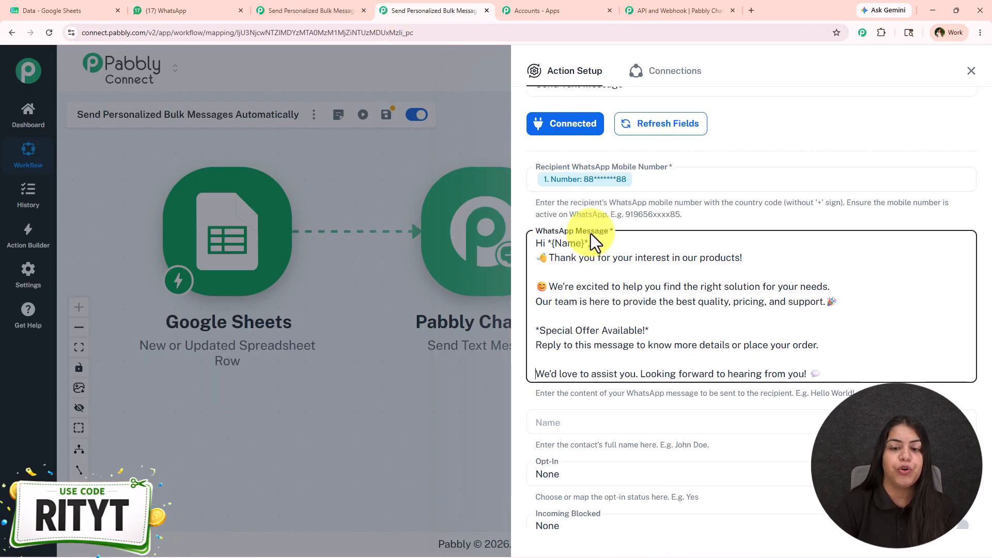
Replace the {Name} placeholder in the greeting with the mapped First Name and Last Name fields from Google Sheets
left_click_drag(586, 244, 551, 243)
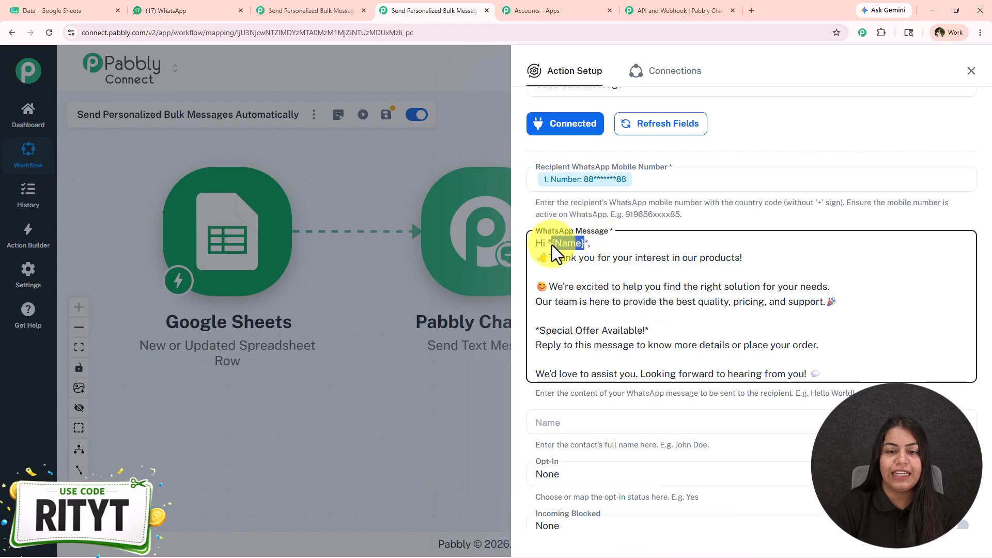
left_click(583, 246, "shift")
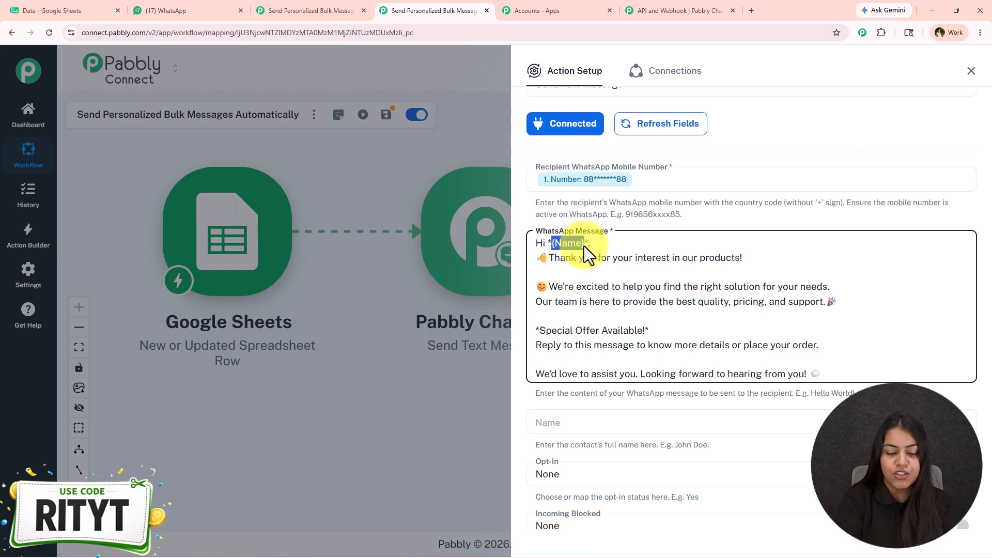
type("/name")
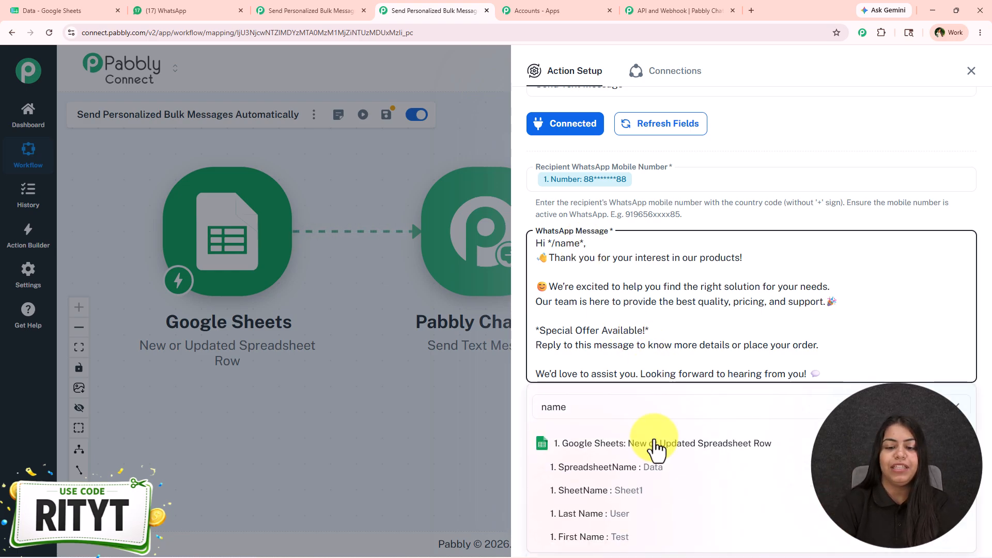
left_click(629, 537)
type("/last")
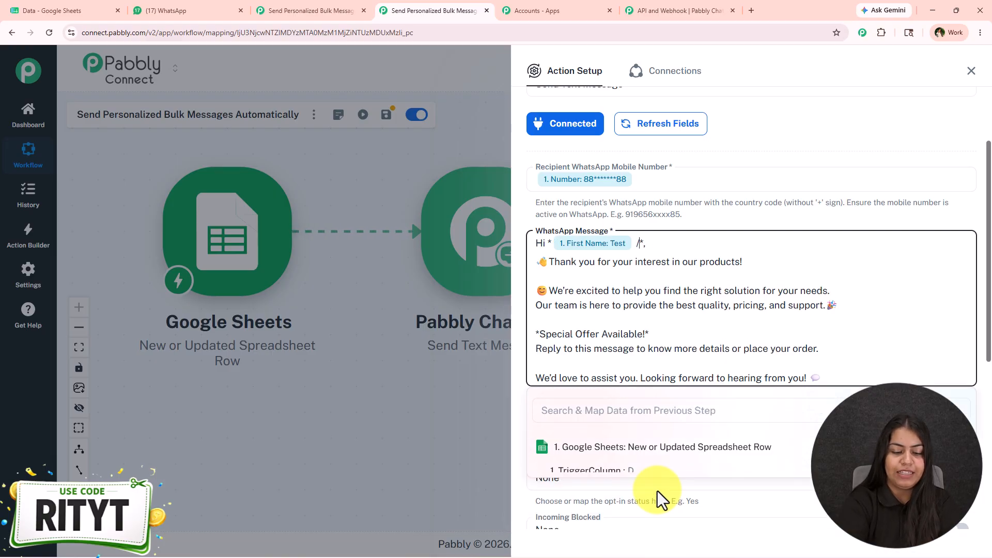
left_click(646, 474)
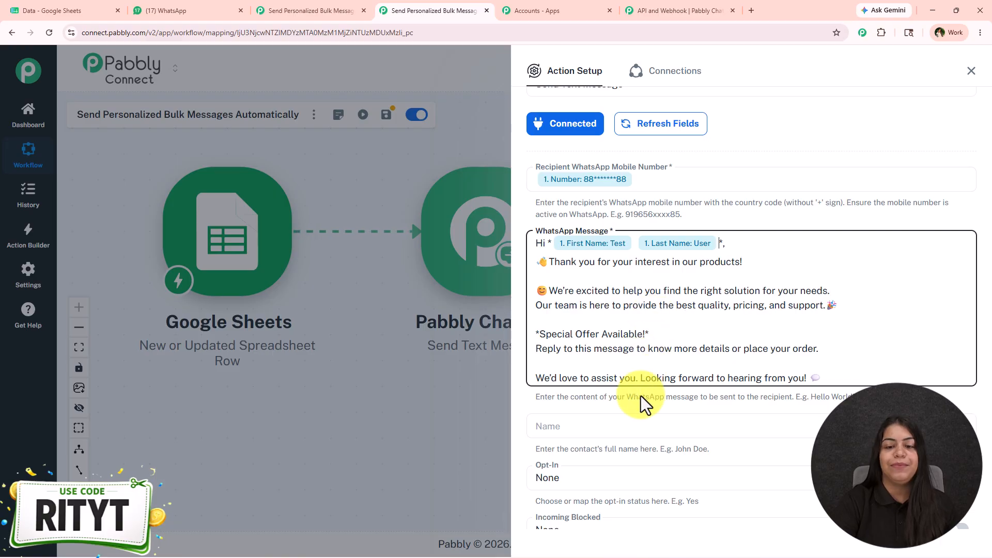
Enable mapping for the Keys field and clear its default text
scroll(663, 355, "down", 5)
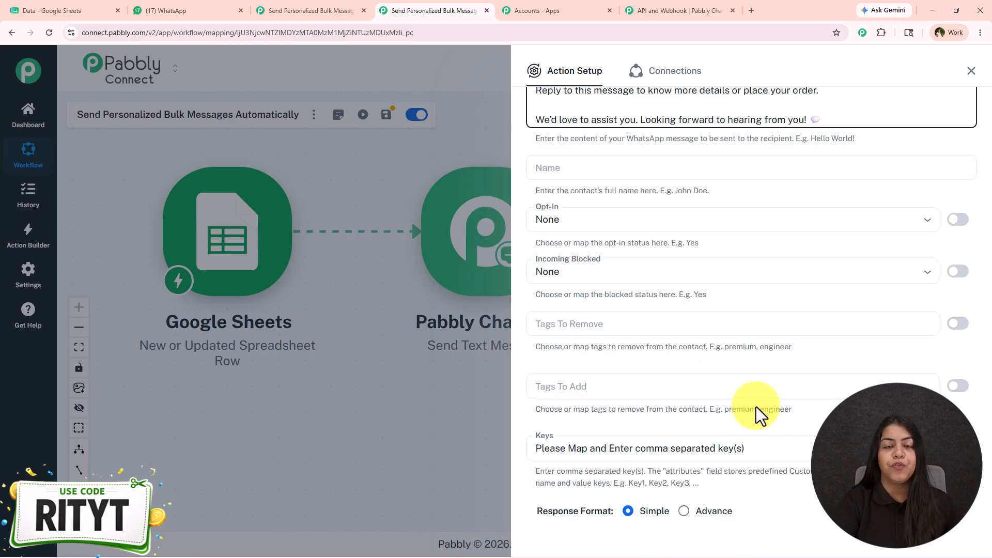
left_click(662, 325)
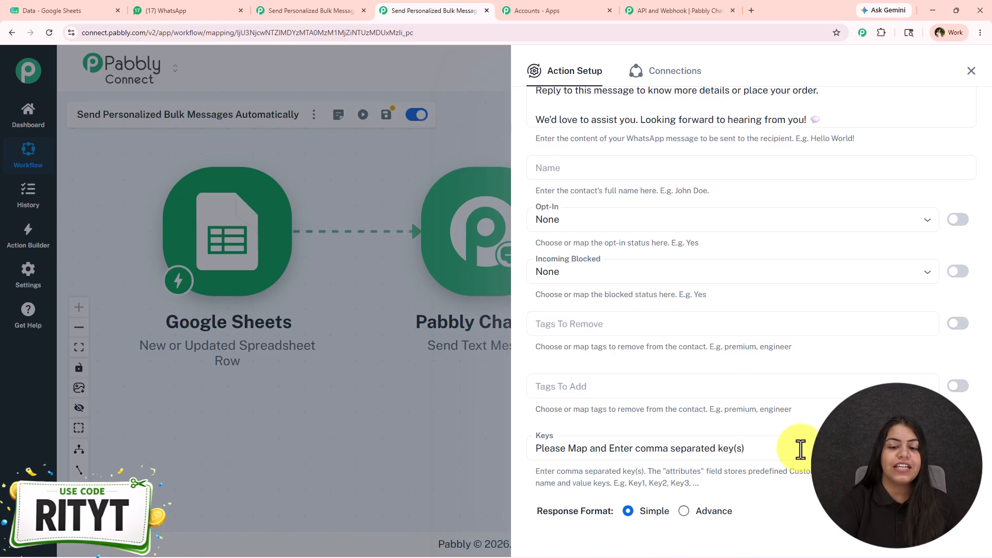
scroll(930, 414, "down", 1)
left_click(959, 380)
left_click_drag(771, 380, 468, 387)
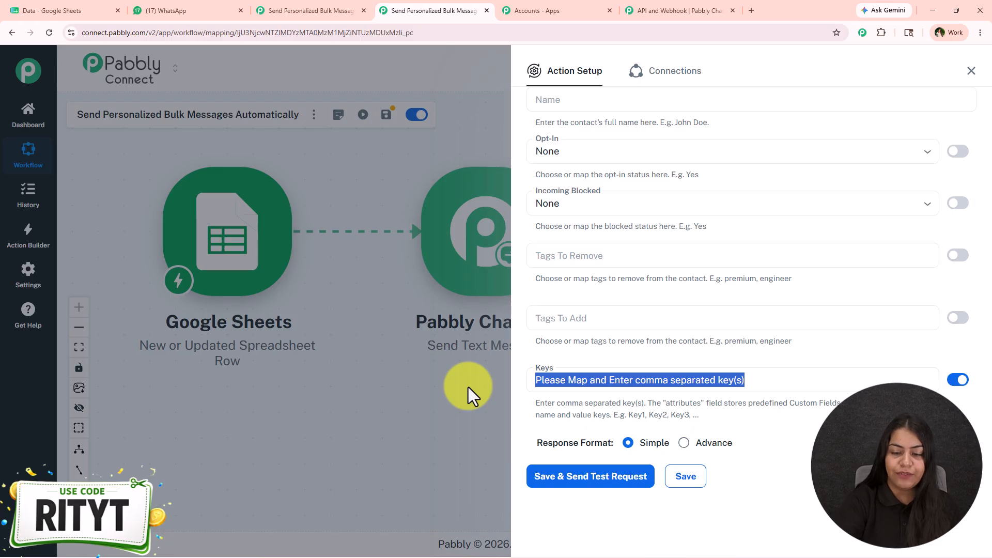
key("BackSpace")
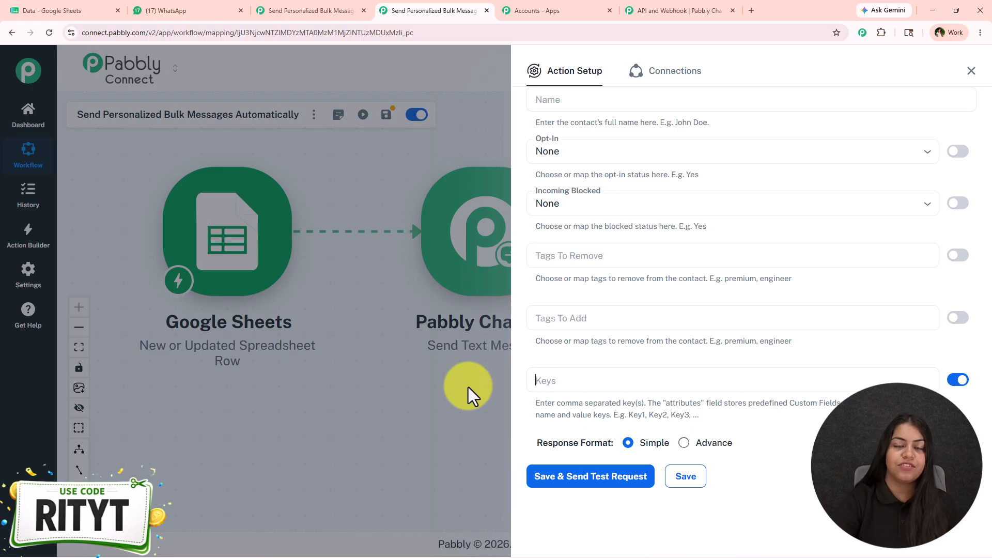
left_click(565, 477)
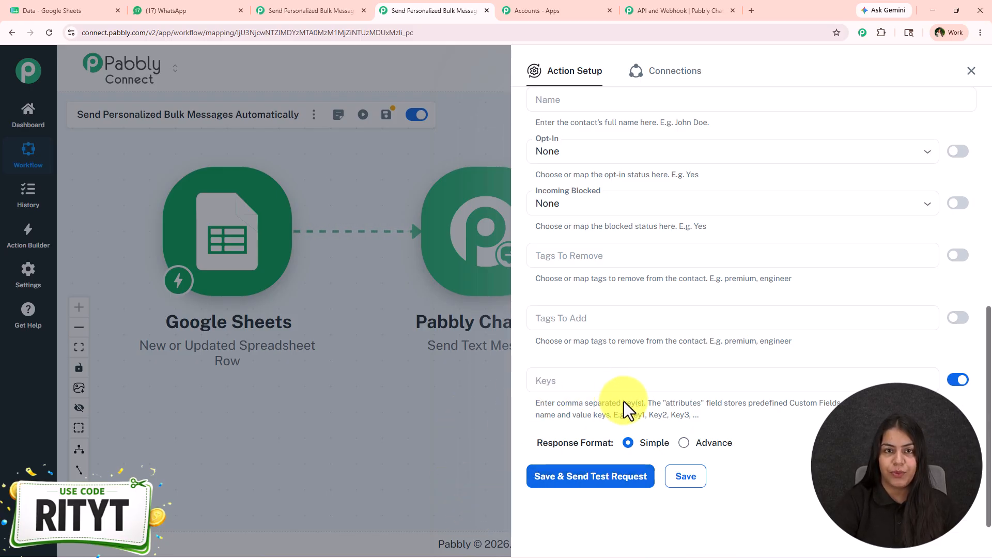
Replace the mapped recipient with a test WhatsApp number including country code, then save and send a test request
scroll(626, 408, "up", 6)
left_click(669, 167)
key("BackSpace")
type("9190")
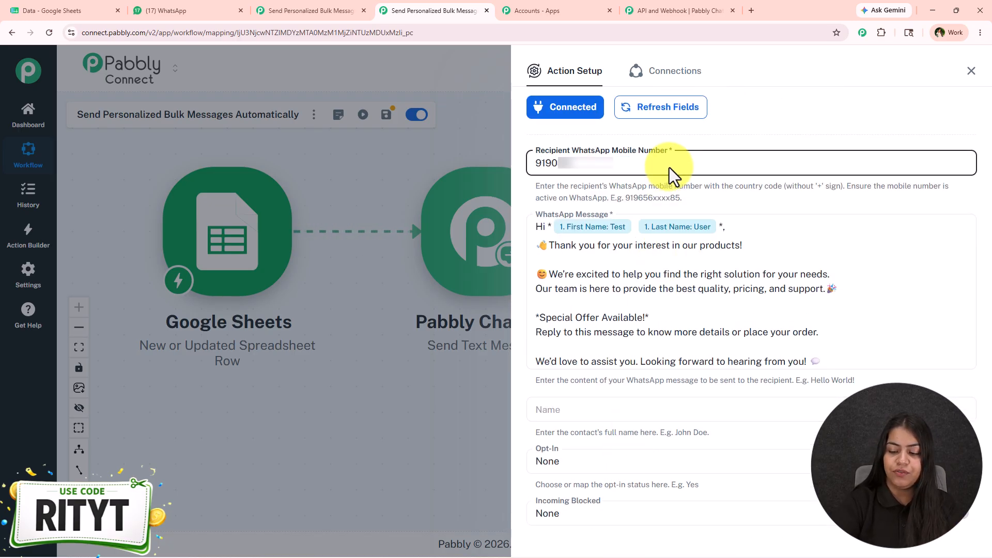
scroll(669, 167, "down", 6)
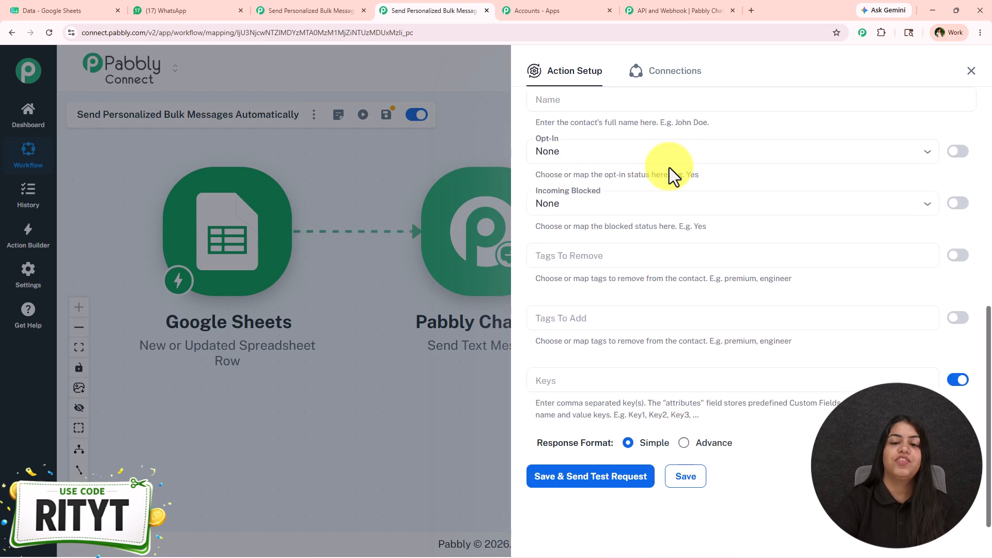
left_click(589, 476)
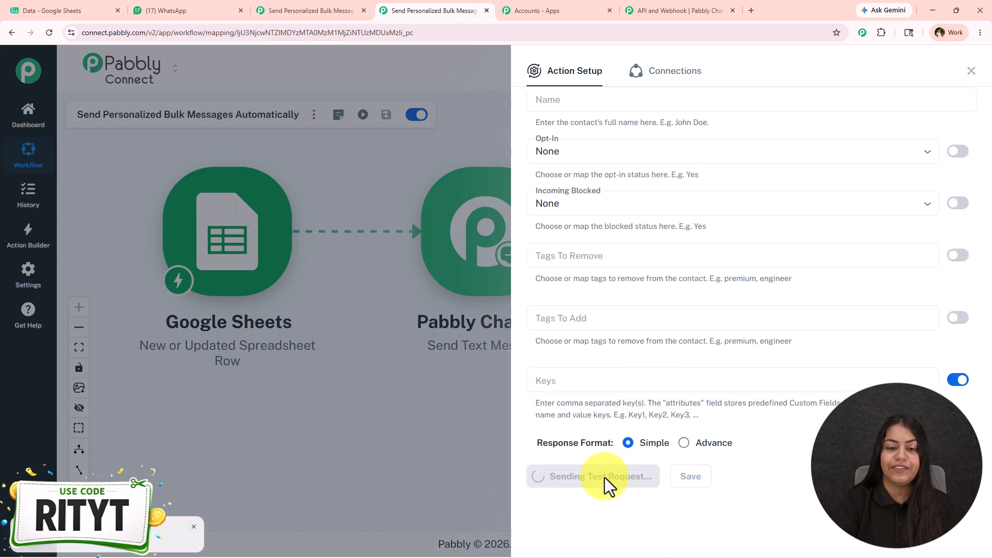
Examine the test request's response, then close the action setup and switch to WhatsApp to check for the message
mouse_move(609, 446)
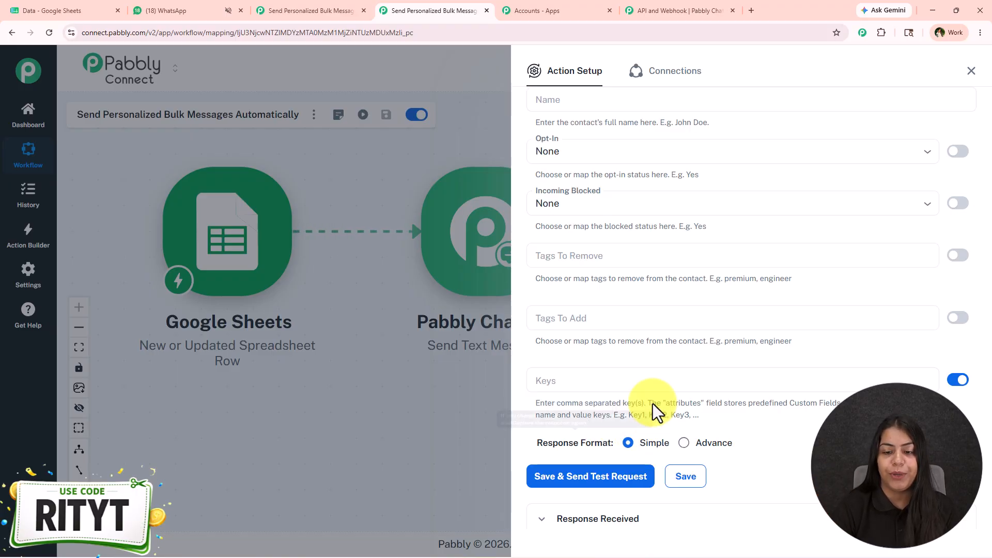
scroll(657, 293, "down", 3)
scroll(785, 305, "down", 3)
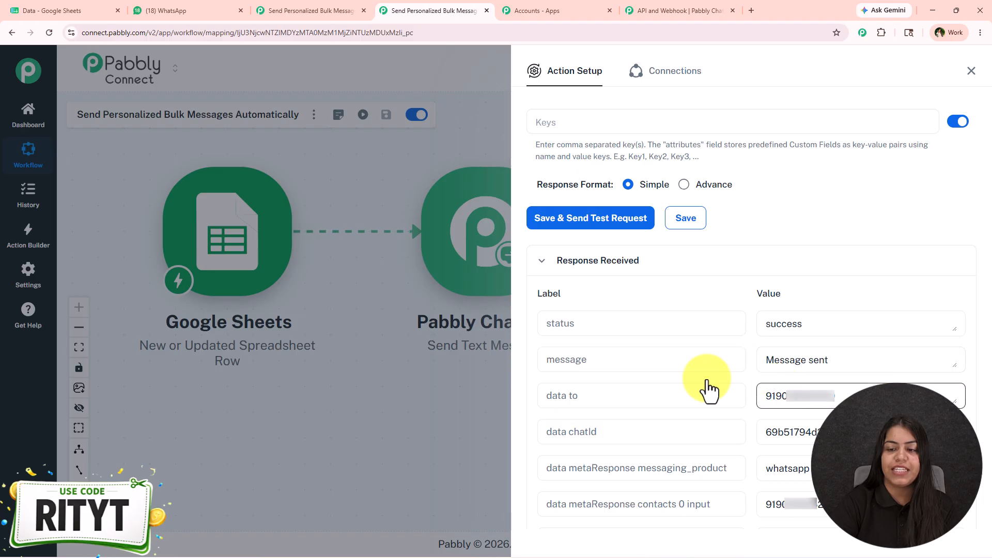
left_click(970, 73)
left_click(166, 9)
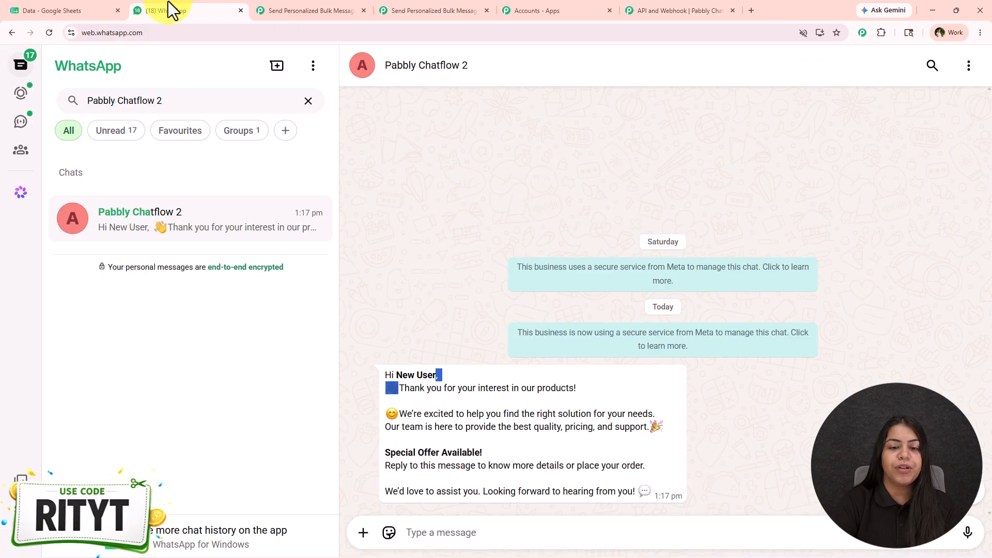
Check the personalized name in the greeting of the newest test message in the Pabbly Chatflow 2 chat
left_click_drag(403, 372, 476, 375)
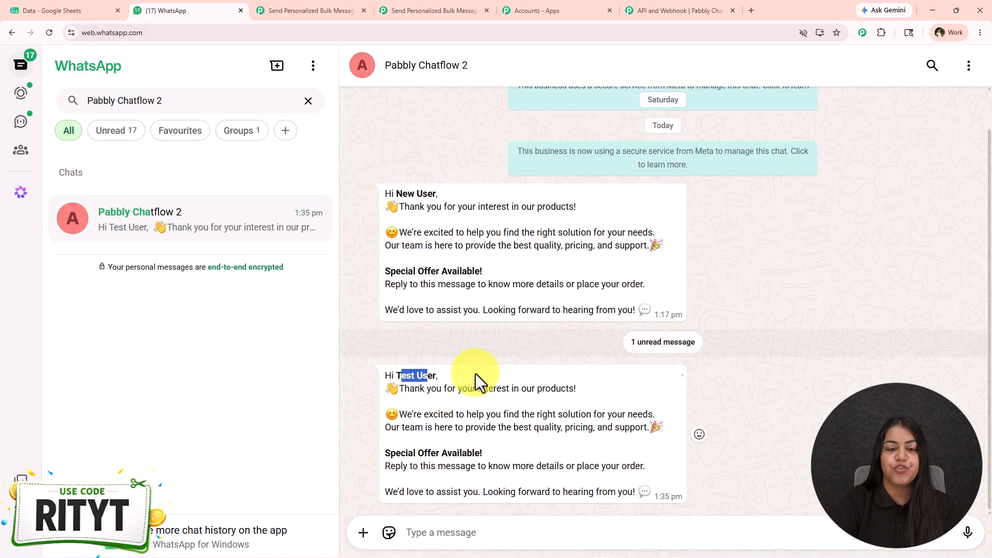
left_click(477, 373)
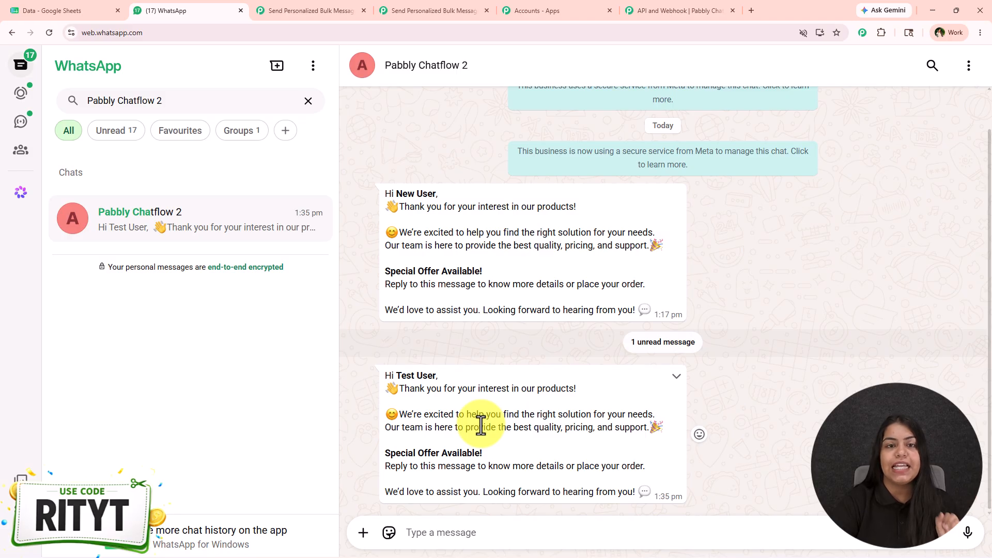
Switch to the Google Sheets spreadsheet and run Send All Data from the Pabbly Connect Webhooks extension
left_click(33, 12)
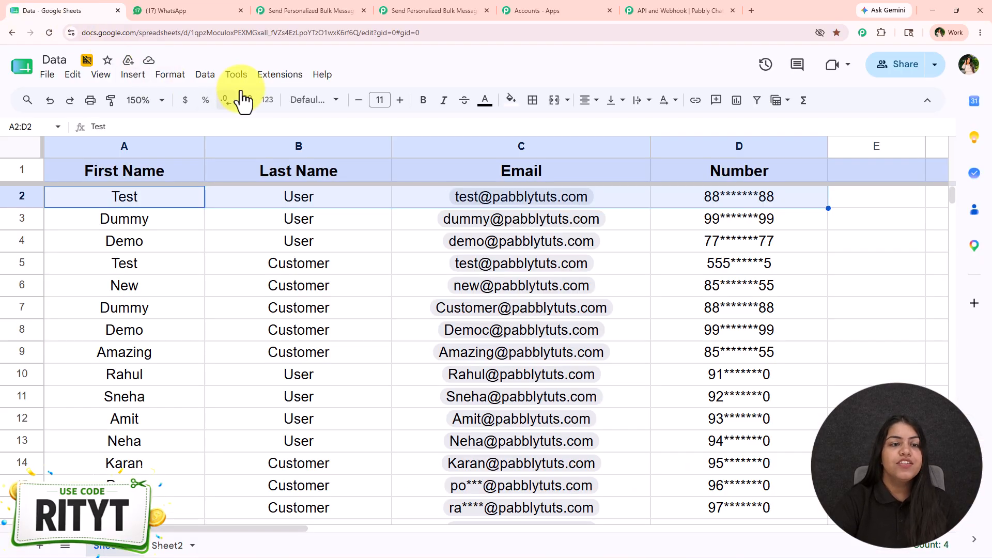
left_click(270, 77)
mouse_move(277, 221)
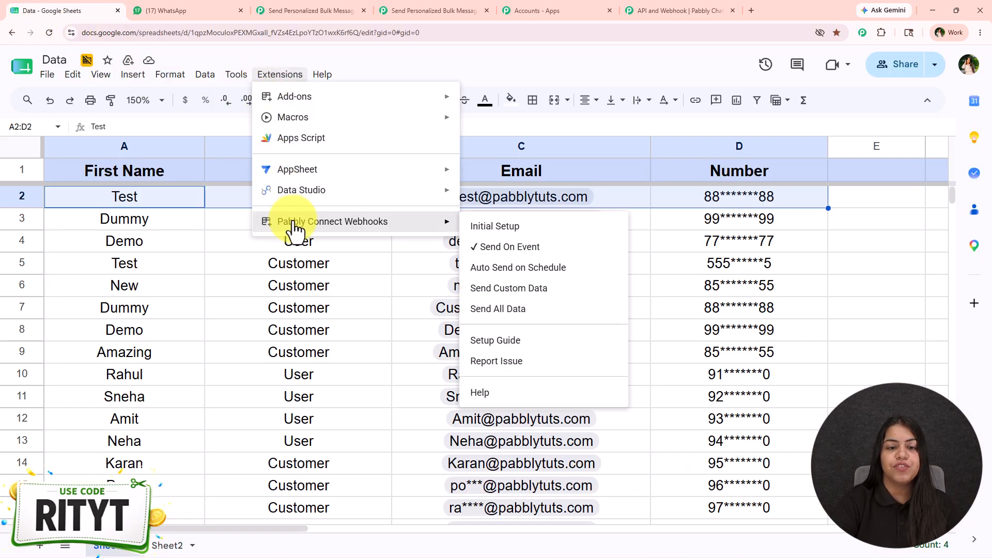
left_click(579, 327)
left_click(342, 331)
Look over the contacts' first and last names in the sheet and glance at the Pabbly Connect workflow
left_click(175, 192)
left_click_drag(175, 192, 194, 436)
scroll(310, 387, "up", 2)
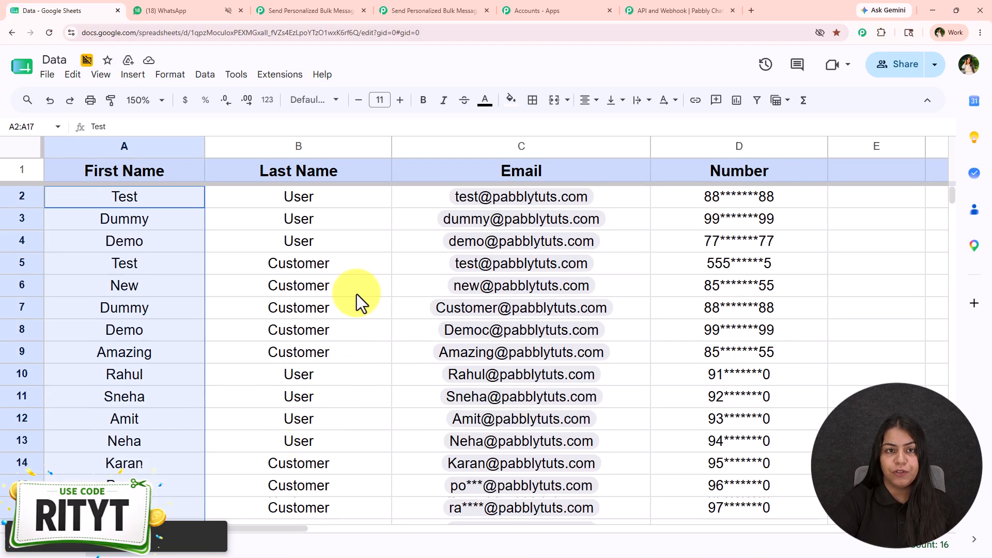
left_click(385, 10)
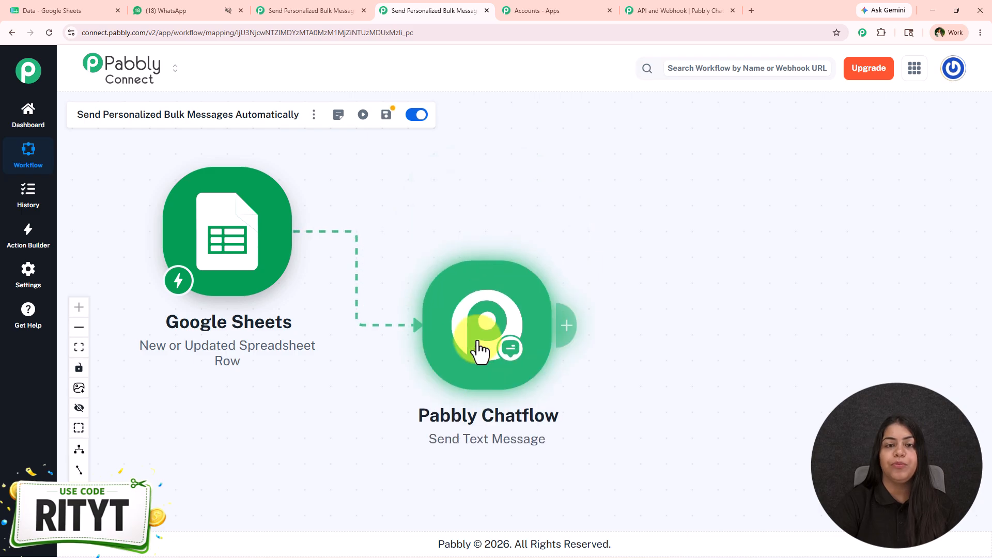
key("ctrl+1")
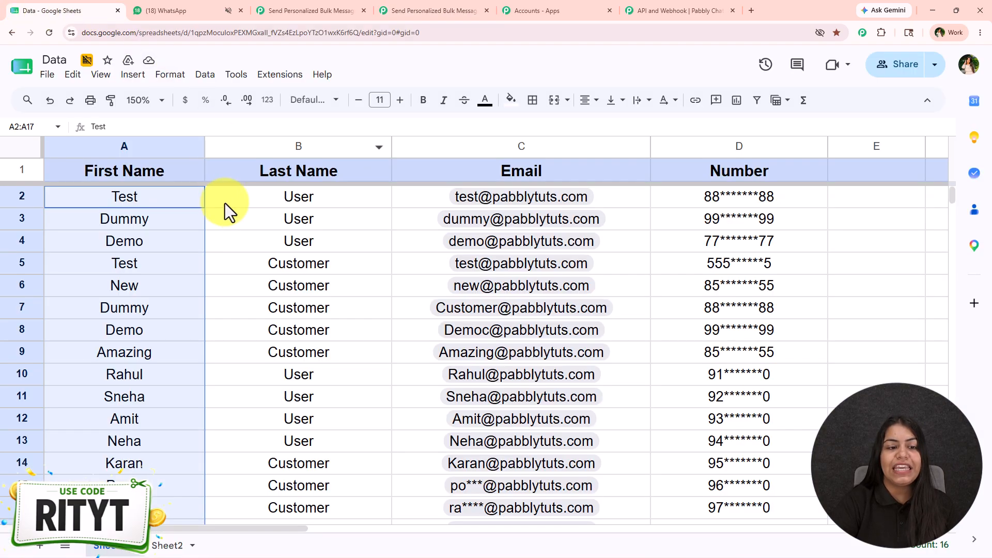
left_click(309, 372)
left_click(299, 463)
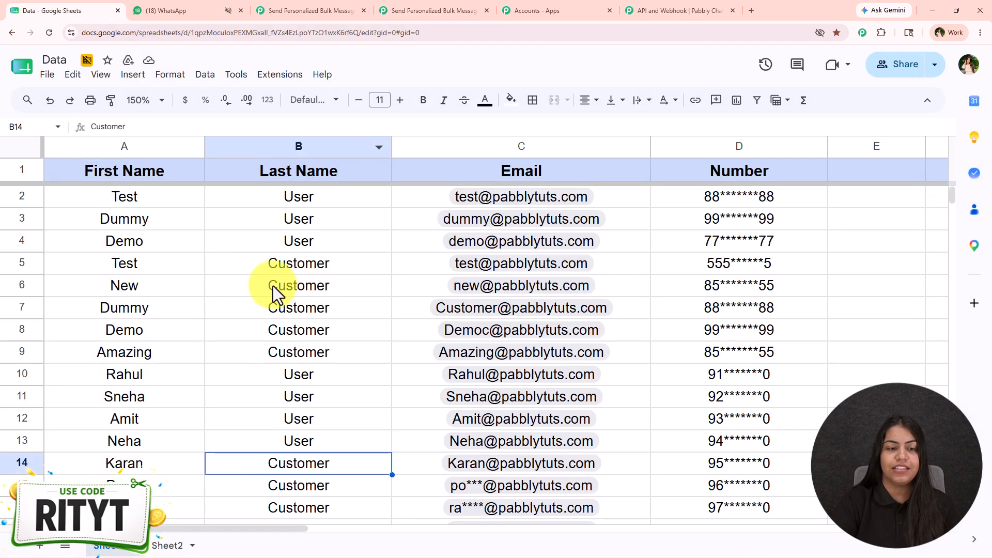
left_click(272, 286)
Switch to WhatsApp and review the personalized greetings of the bulk messages in the Pabbly Chatflow 2 chat
left_click(194, 2)
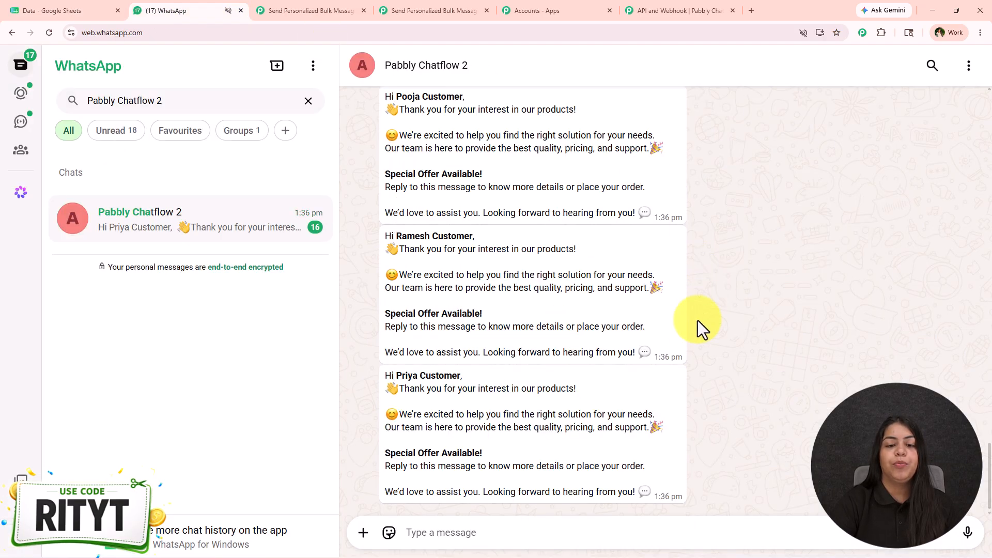
scroll(535, 431, "up", 6)
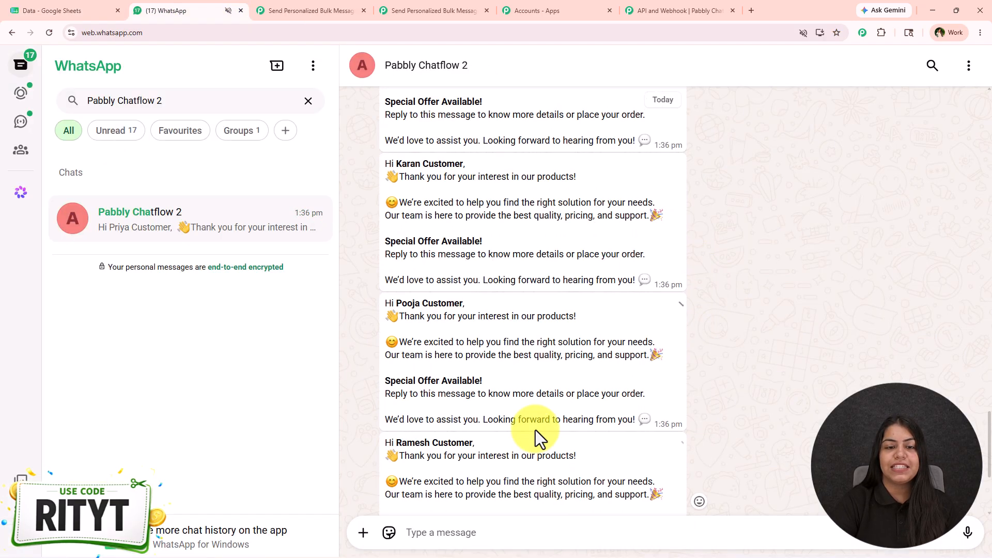
scroll(535, 430, "up", 11)
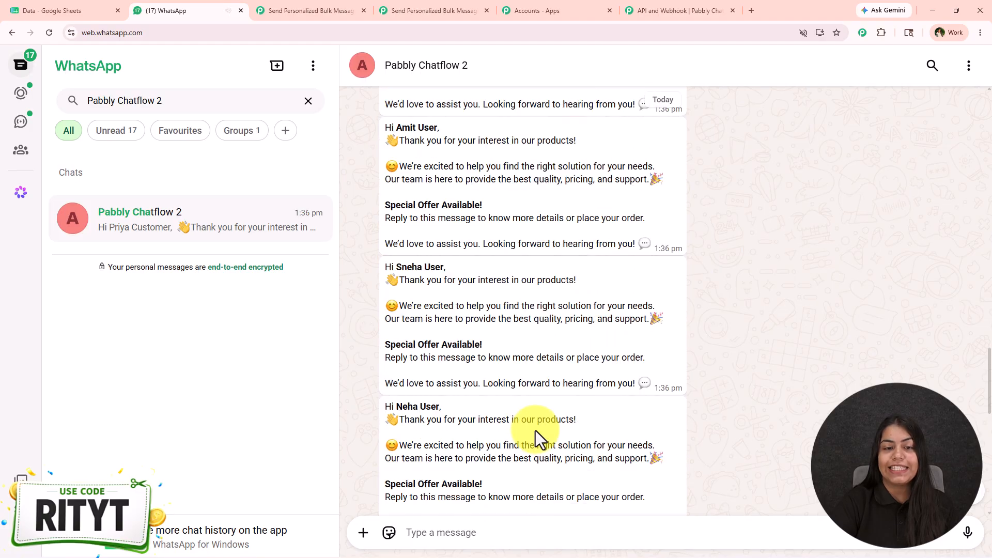
scroll(531, 435, "up", 15)
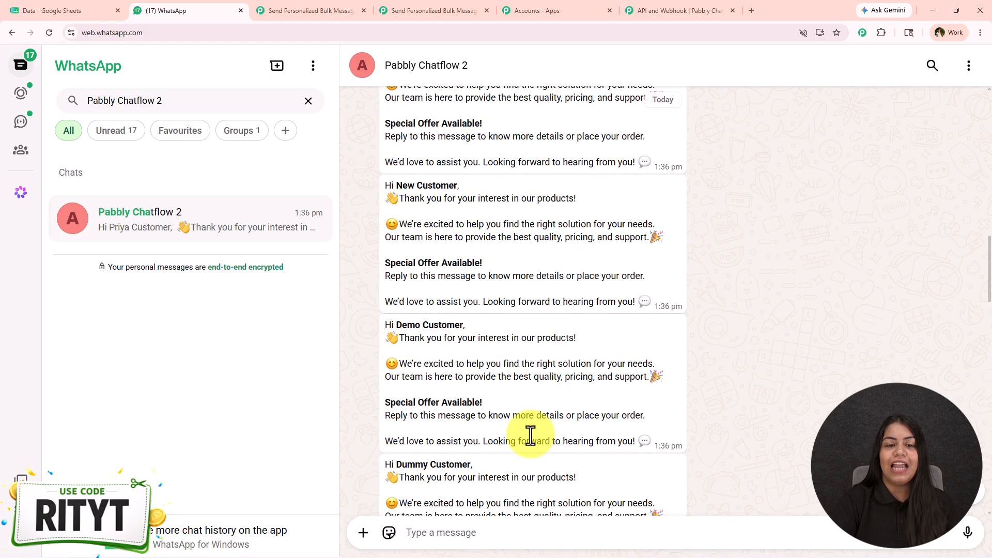
scroll(530, 434, "up", 5)
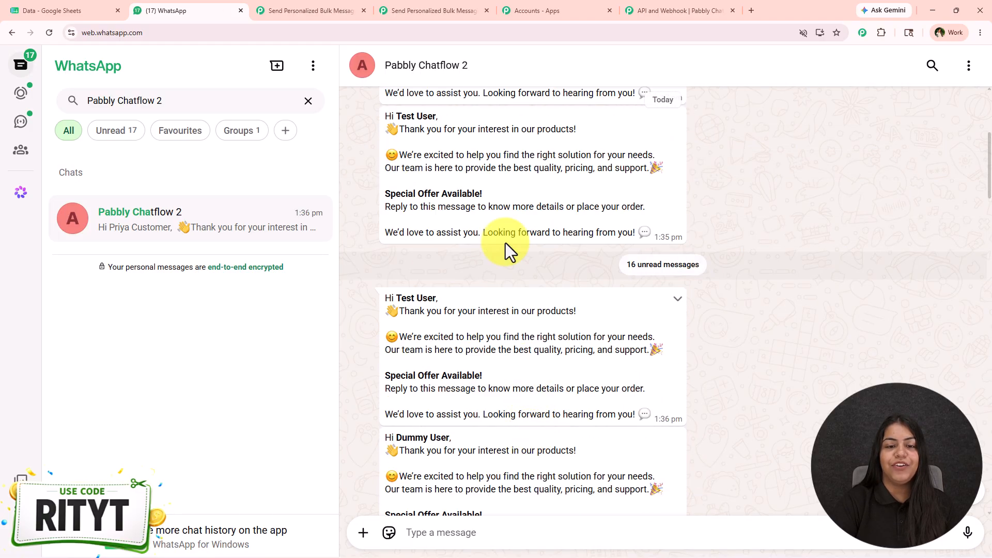
scroll(503, 301, "down", 7)
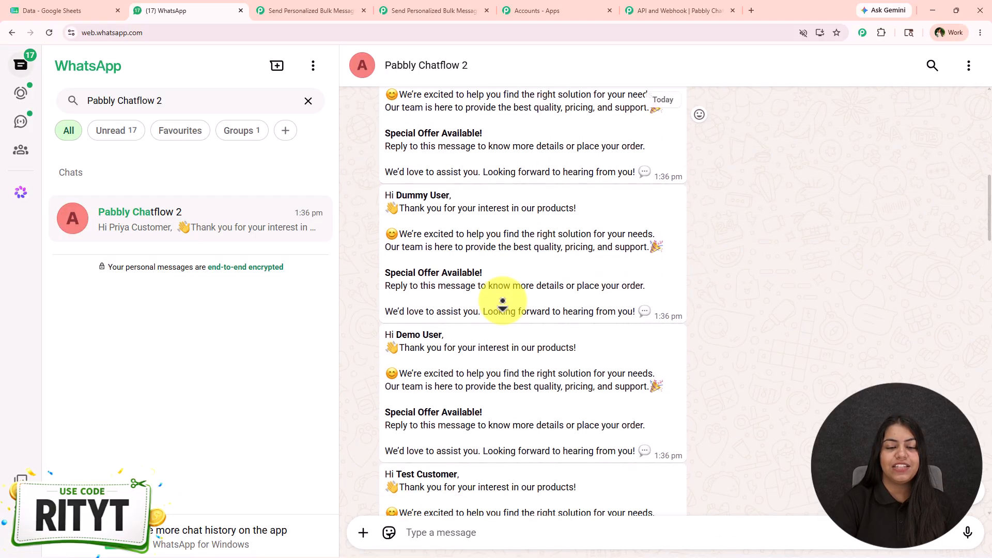
scroll(502, 301, "down", 5)
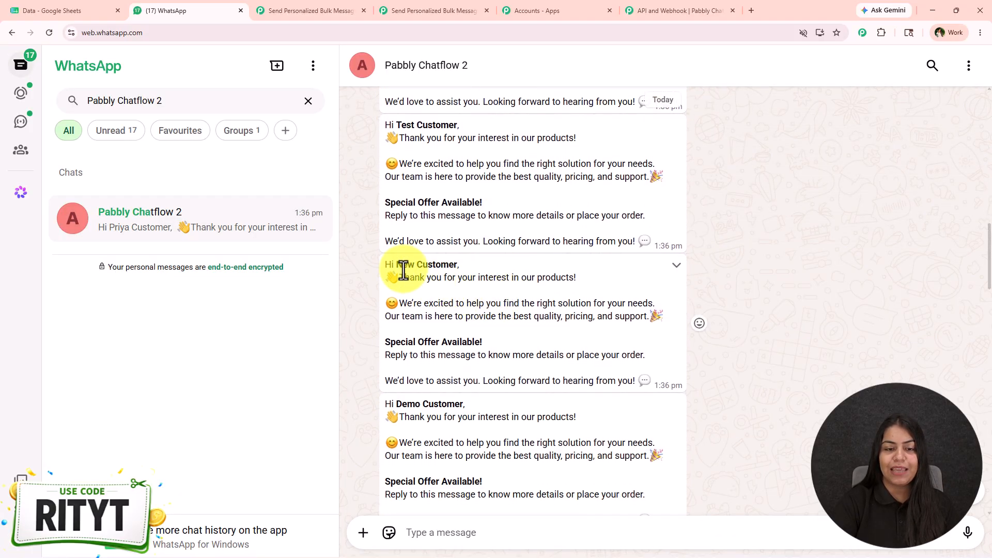
left_click_drag(396, 269, 459, 268)
scroll(459, 294, "down", 15)
scroll(461, 295, "down", 12)
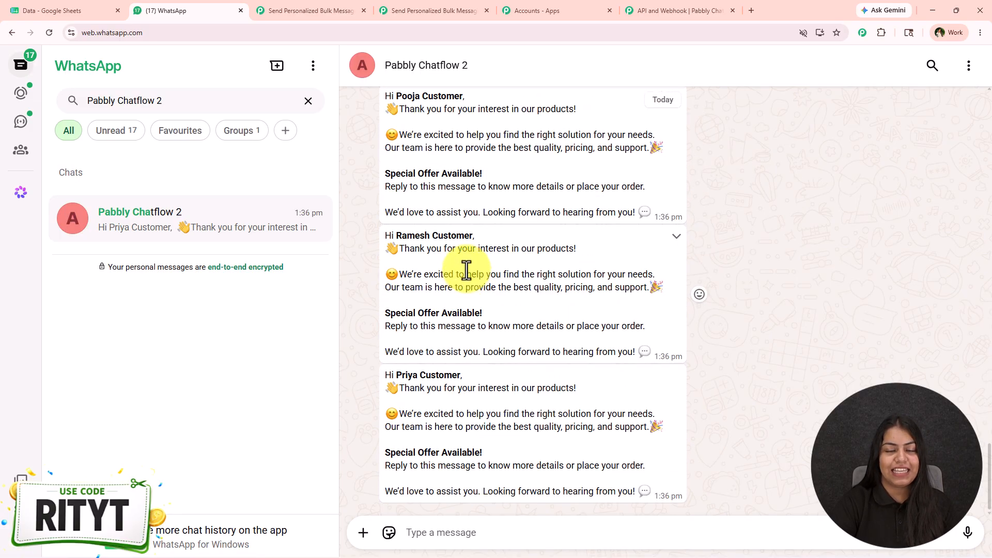
Return to the spreadsheet by way of the workflow and select the first empty contact row, cells A18:D18
left_click(384, 10)
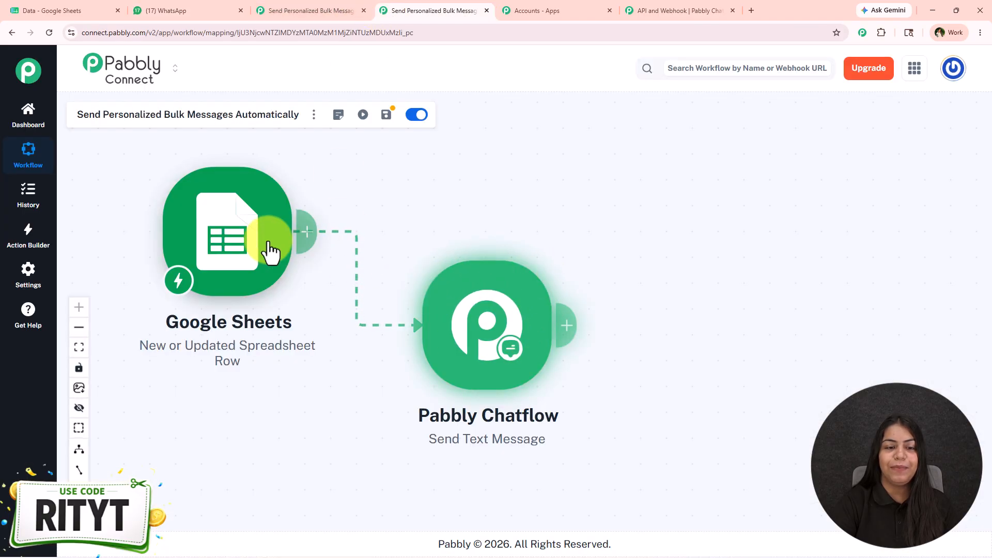
left_click(48, 11)
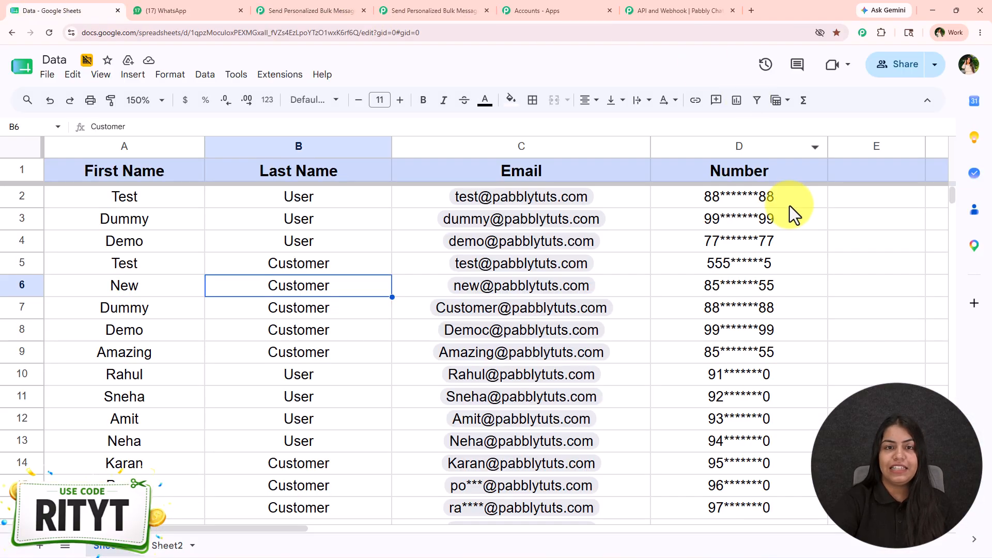
scroll(652, 291, "down", 8)
scroll(310, 331, "up", 5)
left_click_drag(127, 325, 727, 321)
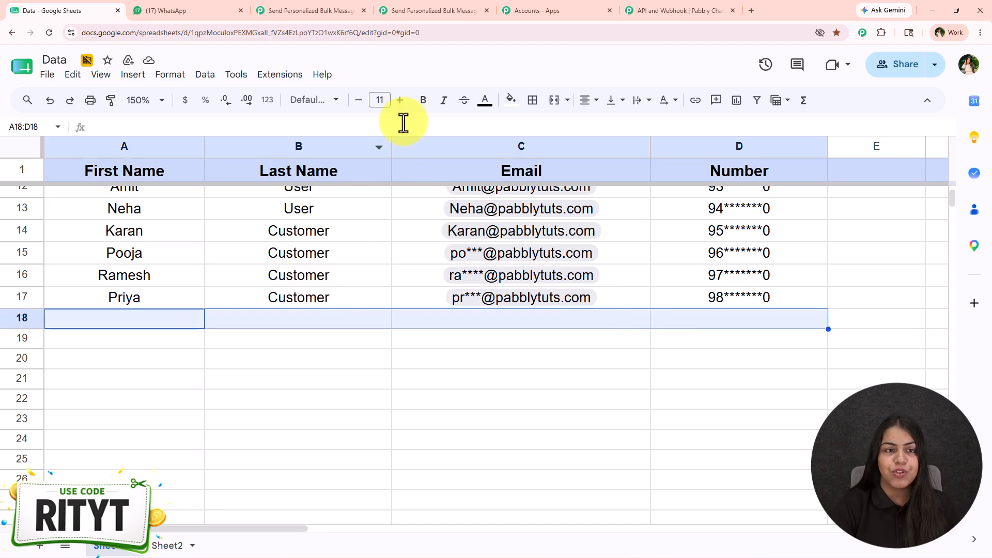
View the Pabbly Connect Webhooks extension's options, close them, and switch back to the Pabbly Connect workflow
left_click(280, 75)
mouse_move(312, 228)
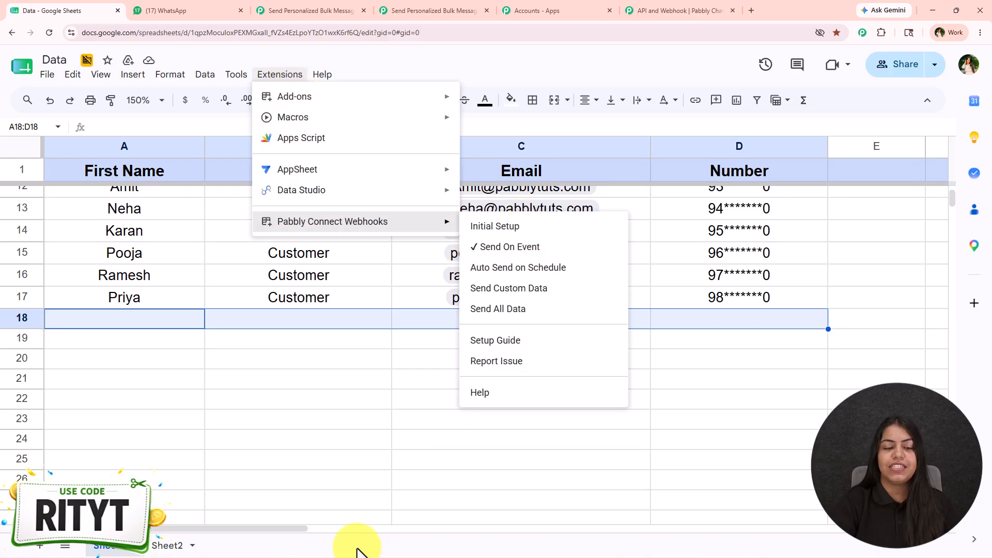
left_click(357, 529)
scroll(370, 411, "up", 5)
left_click(379, 7)
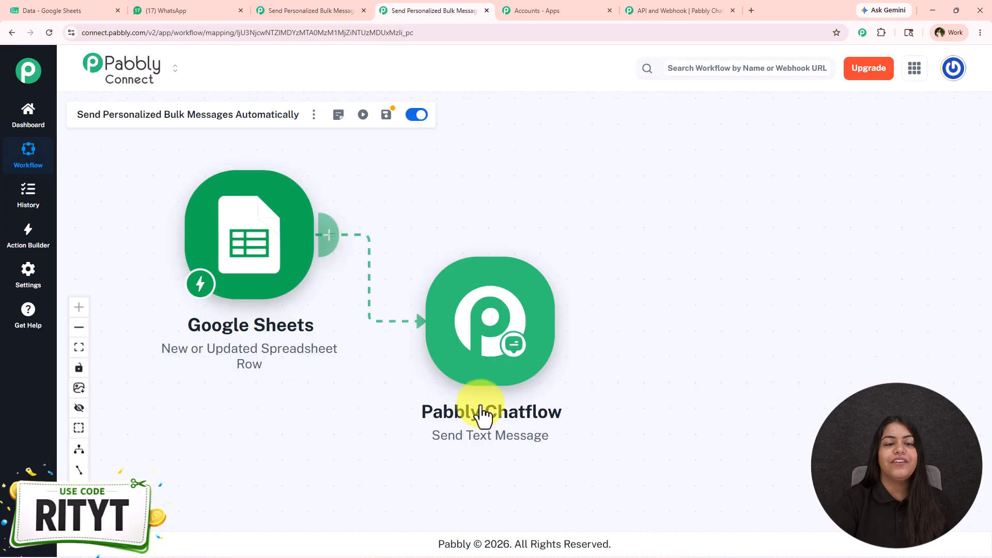